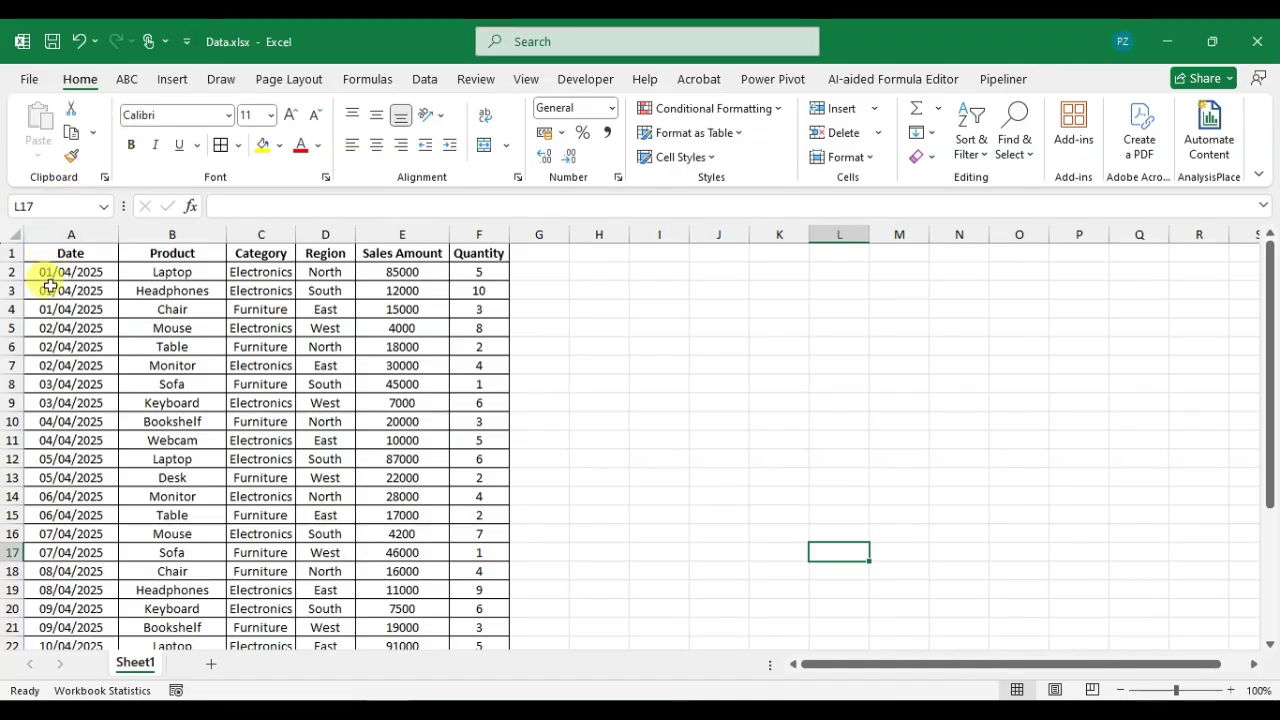
# Select the whole Sheet1 sales table, Date through Quantity columns, with Ctrl+A.
pyautogui.moveTo(34, 253); pyautogui.dragTo(503, 645)
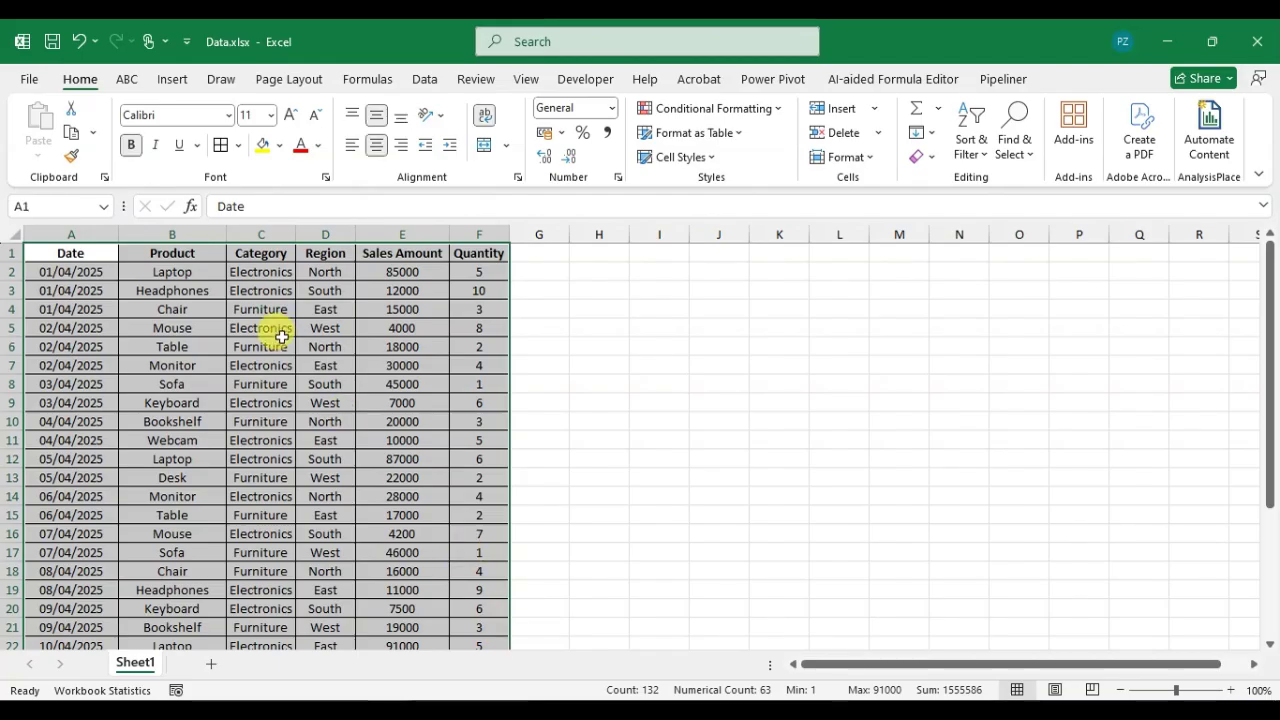
pyautogui.click(250, 384)
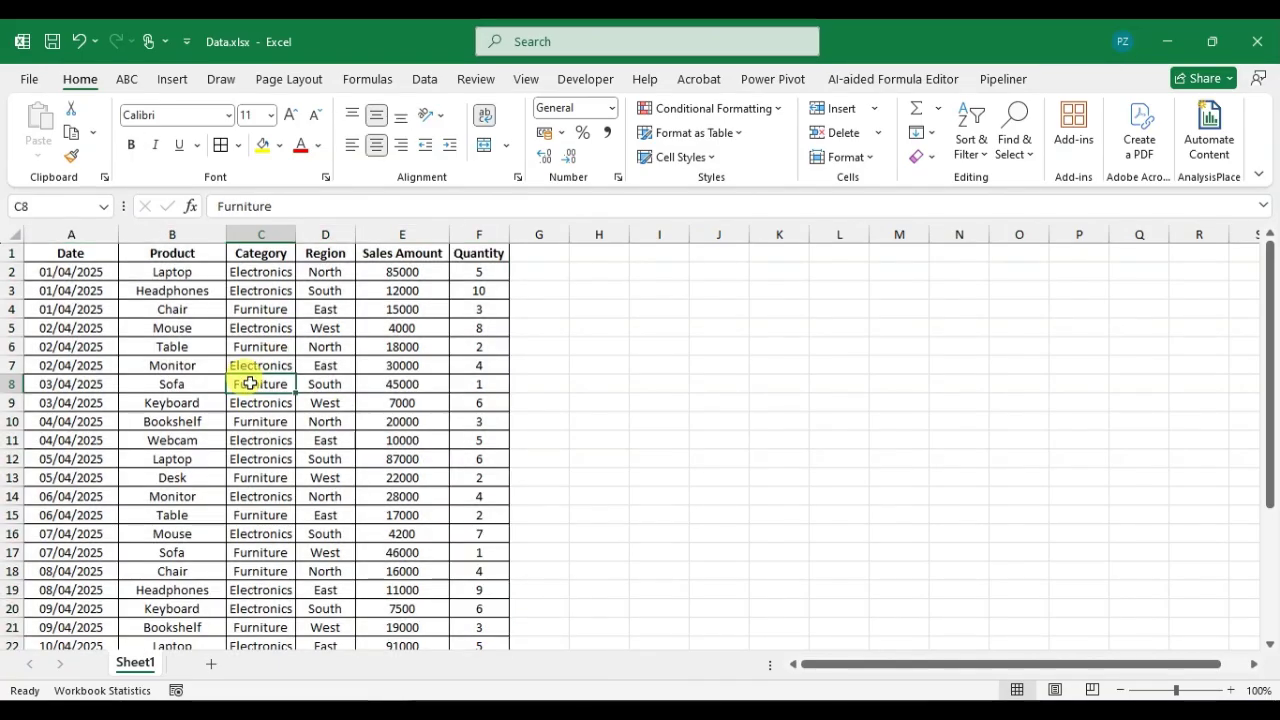
pyautogui.hotkey('ctrl', 'a')
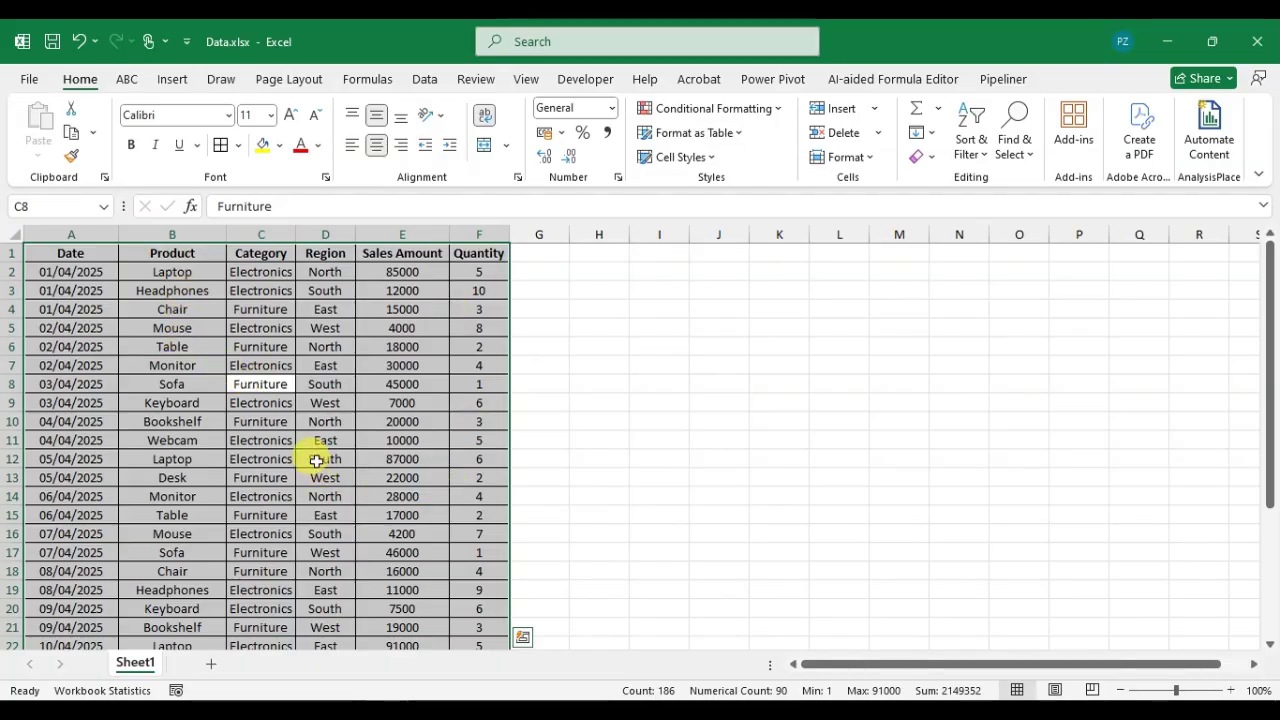
# Insert a PivotTable from Sheet1!$A$1:$F$31 onto a new worksheet.
pyautogui.click(172, 79)
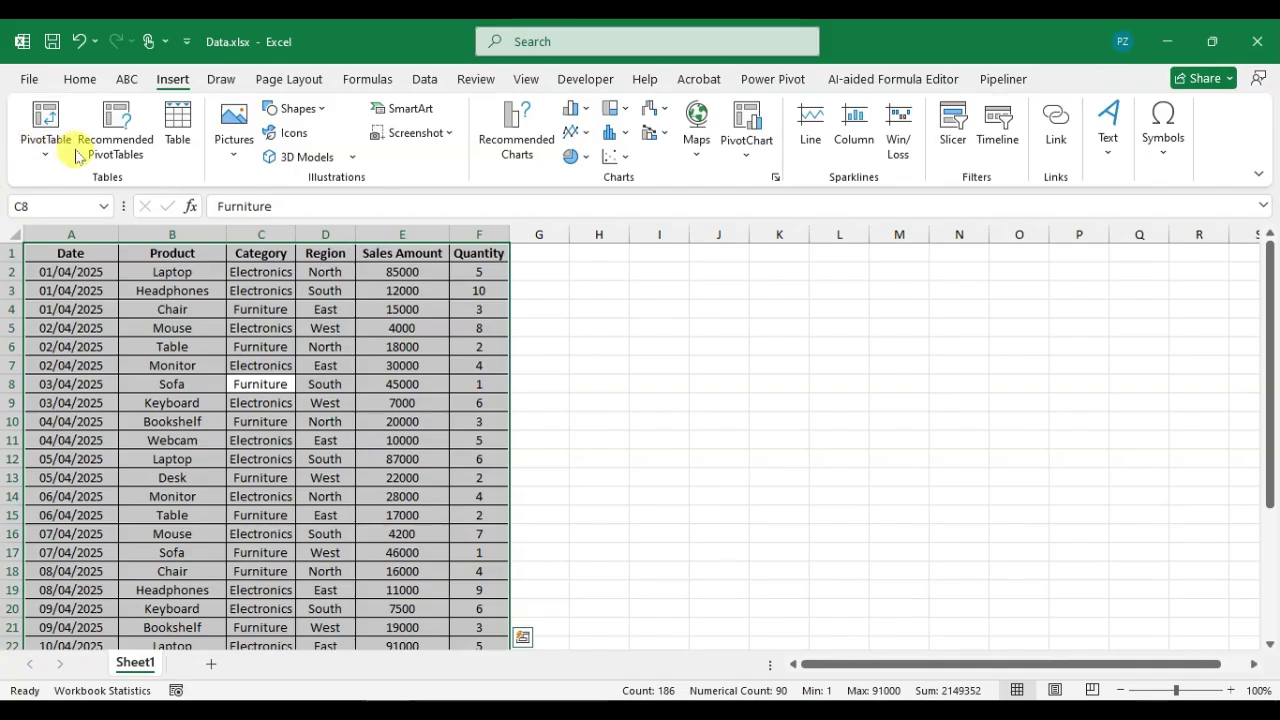
pyautogui.click(42, 157)
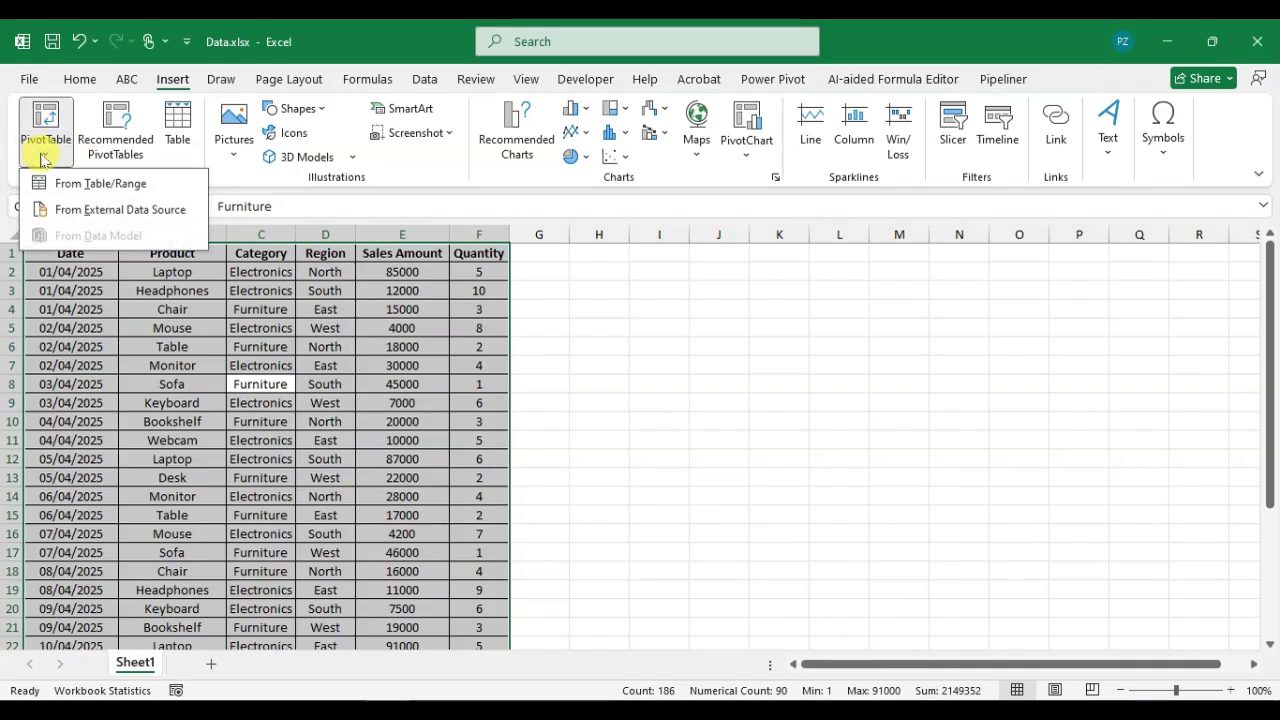
pyautogui.click(87, 185)
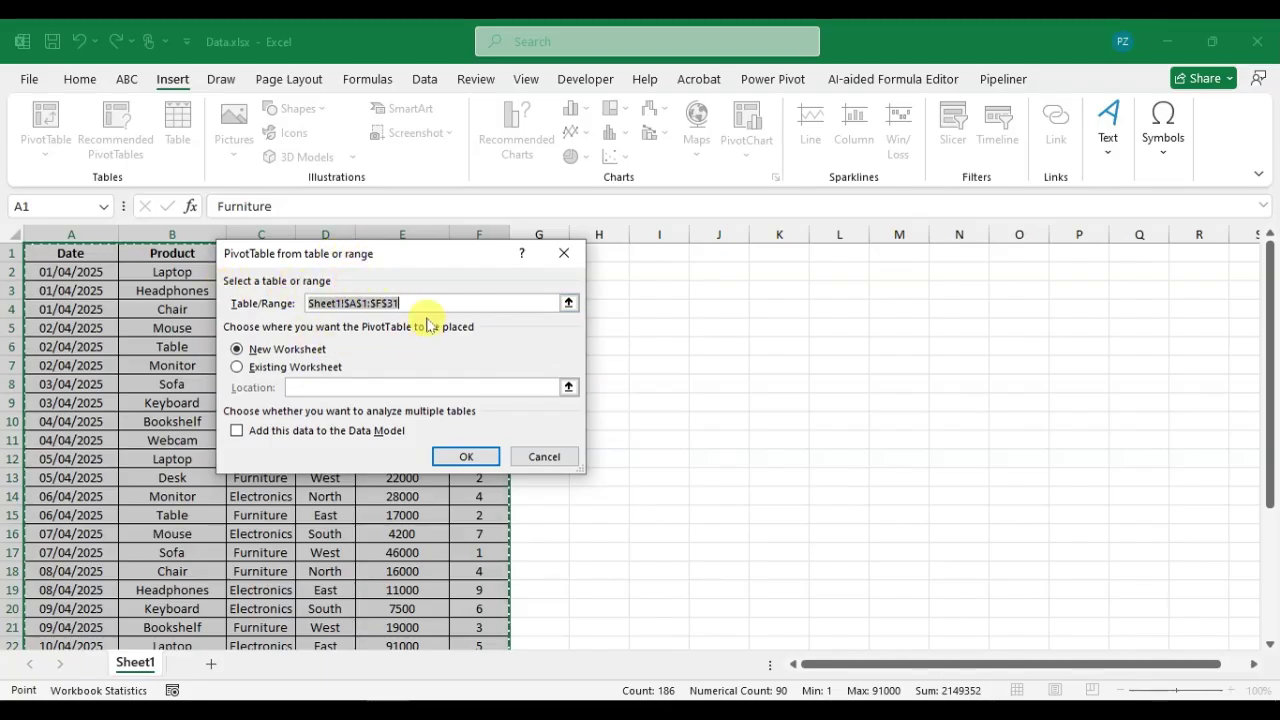
pyautogui.moveTo(400, 243); pyautogui.dragTo(786, 243)
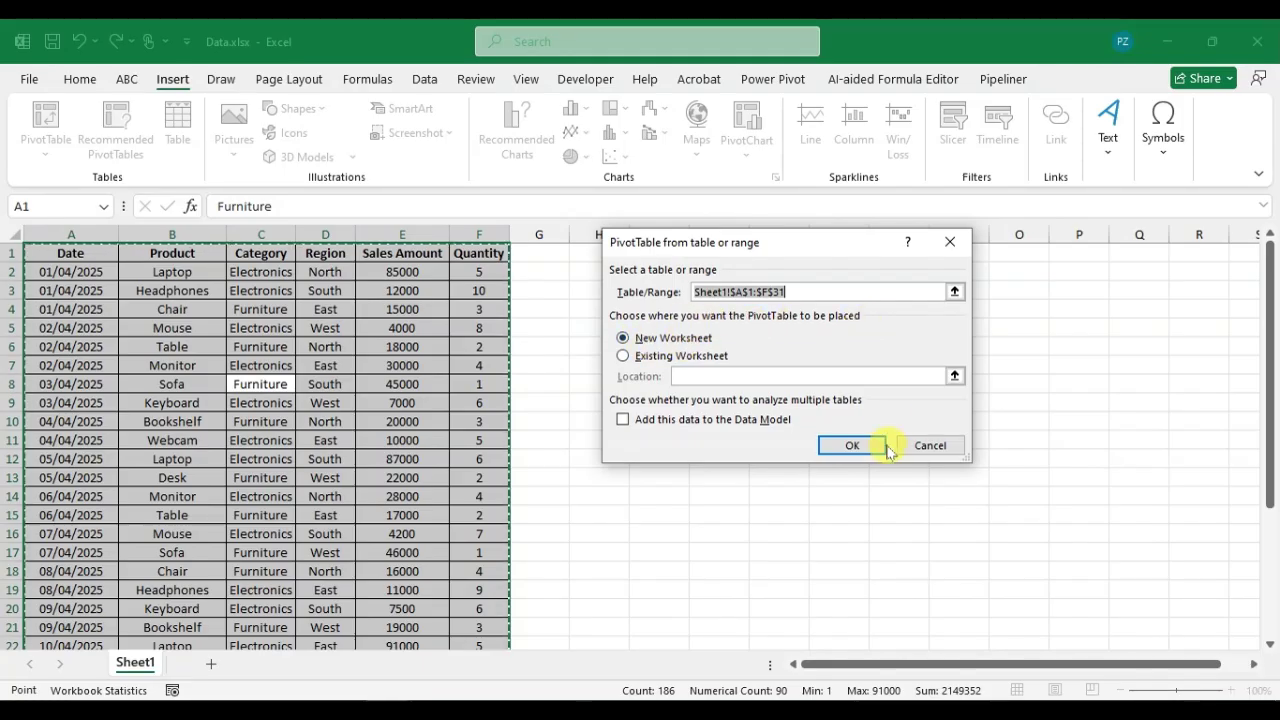
pyautogui.click(845, 445)
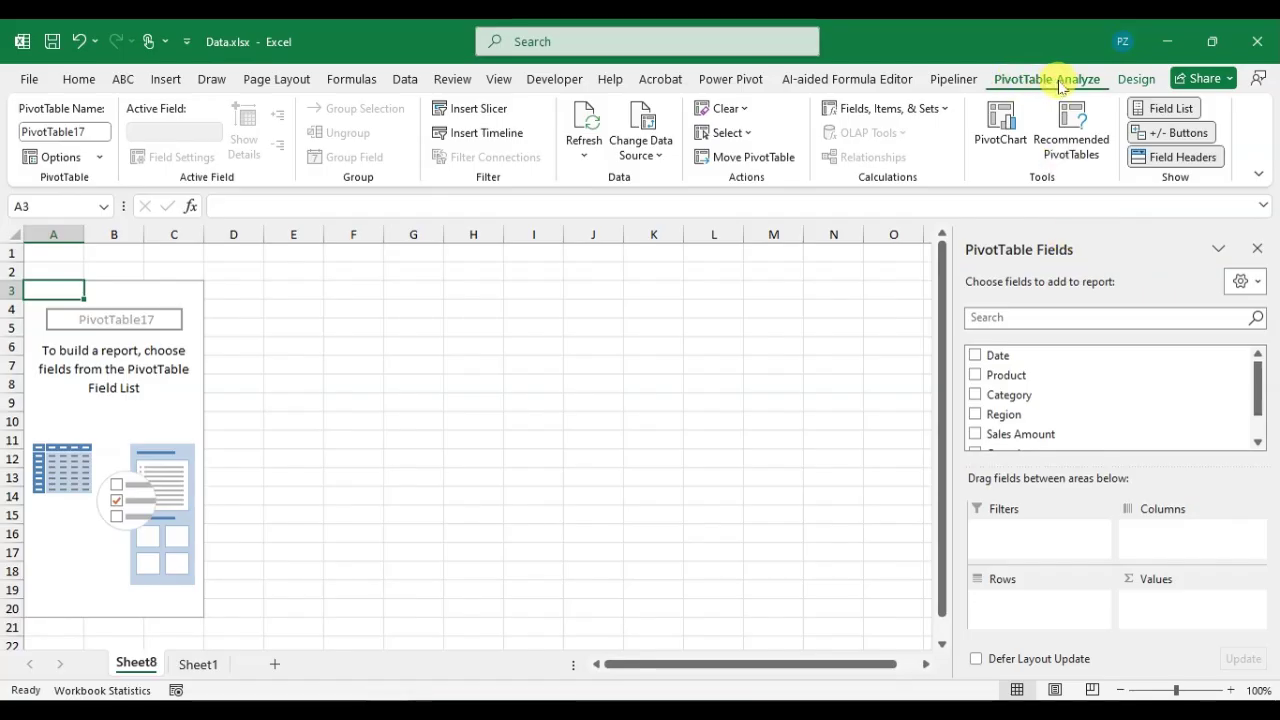
pyautogui.click(1138, 79)
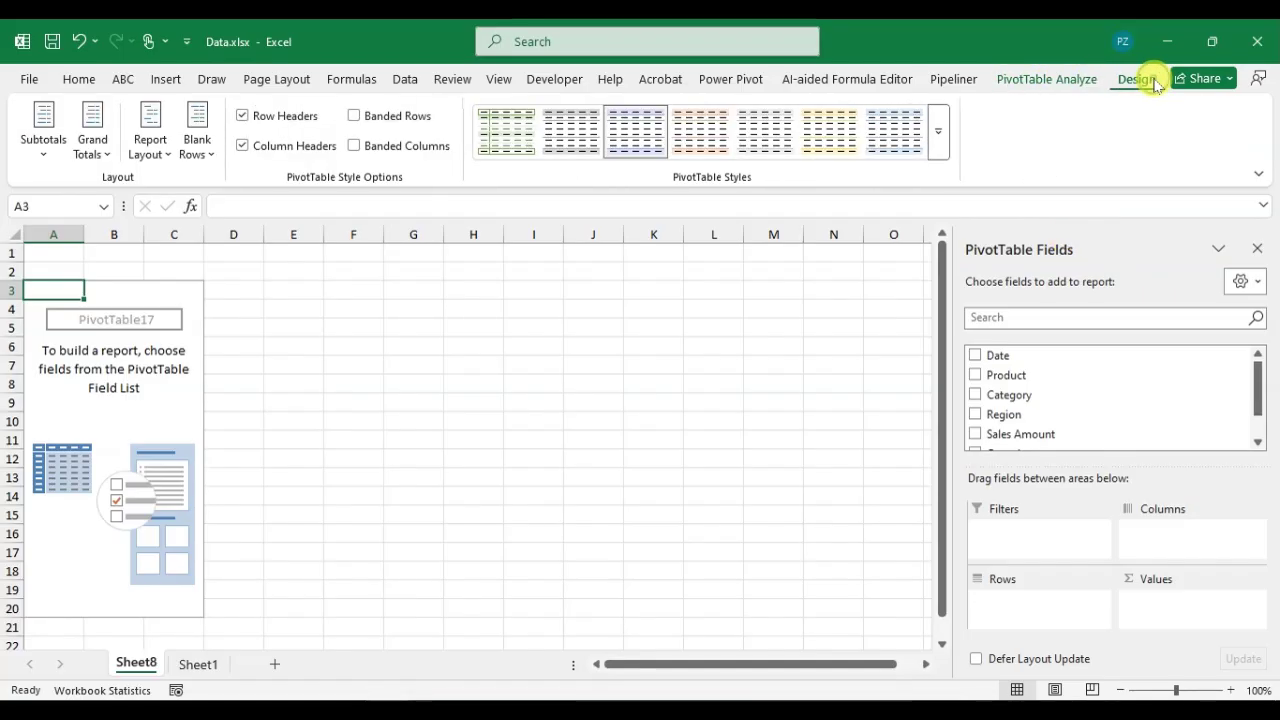
pyautogui.click(1088, 80)
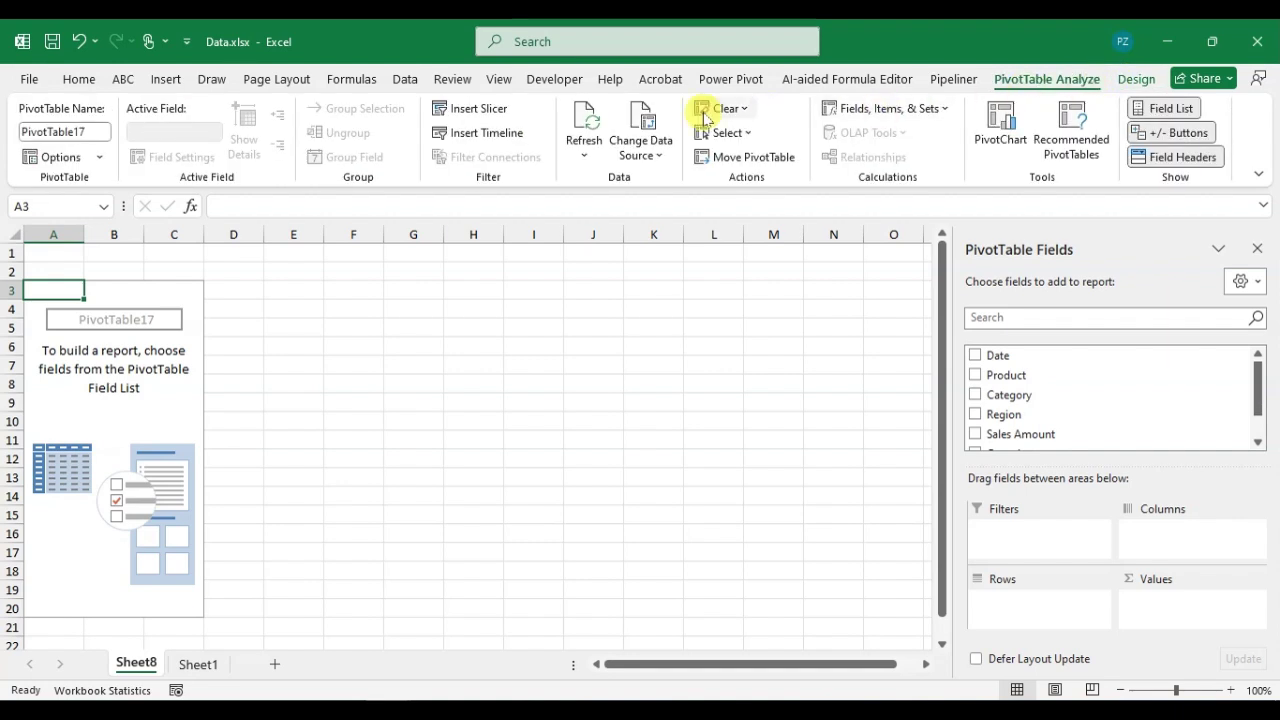
pyautogui.click(1148, 80)
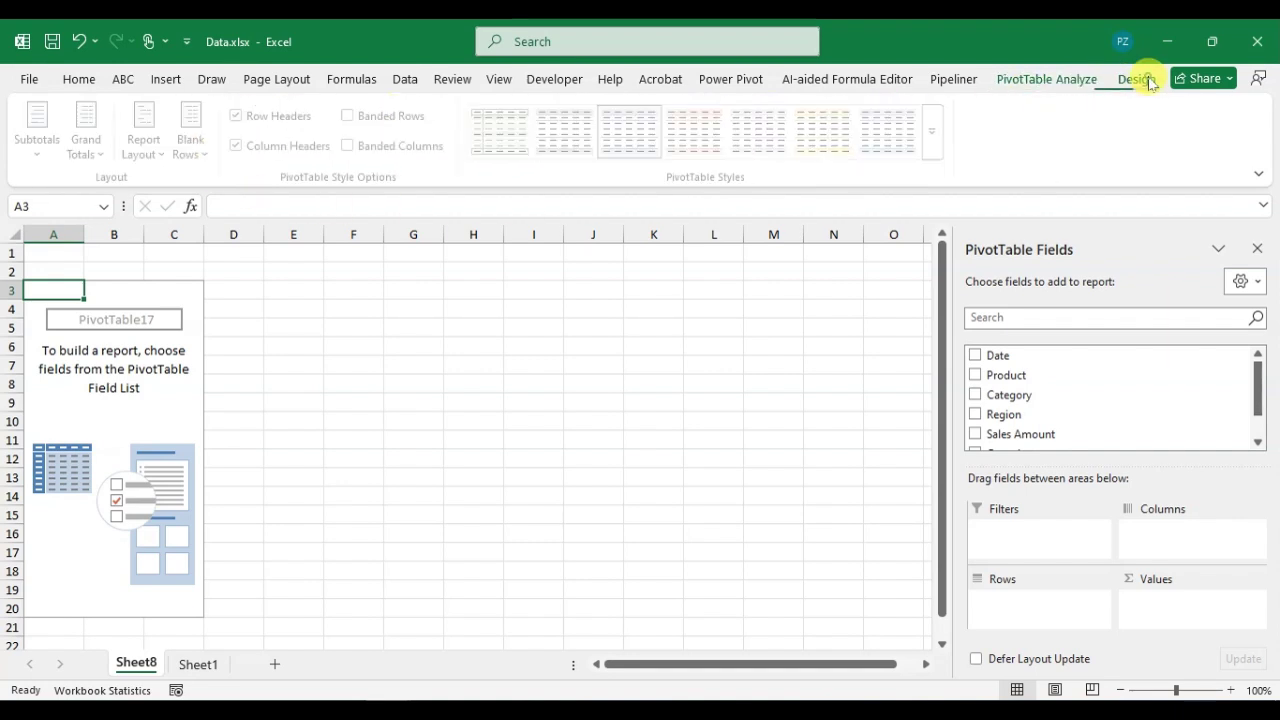
pyautogui.click(1046, 82)
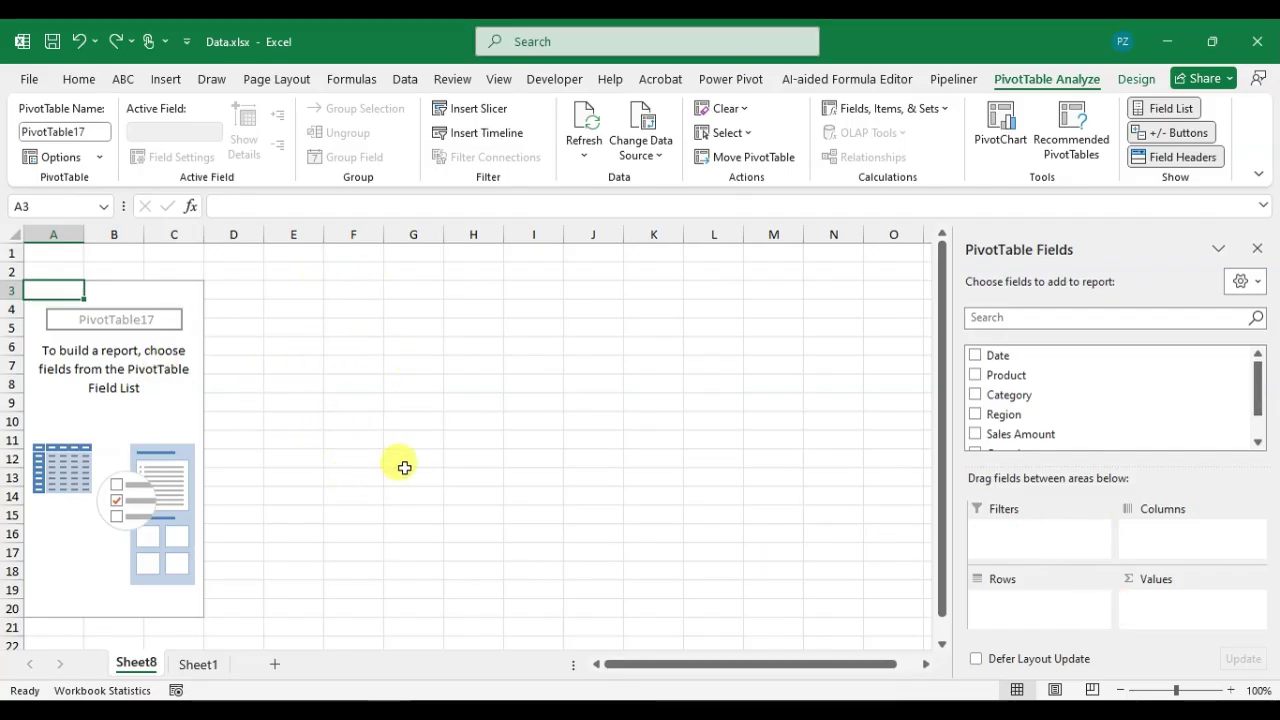
# Set Product and Region as rows, Category as filter, and sum Sales Amount and Quantity.
pyautogui.click(975, 375)
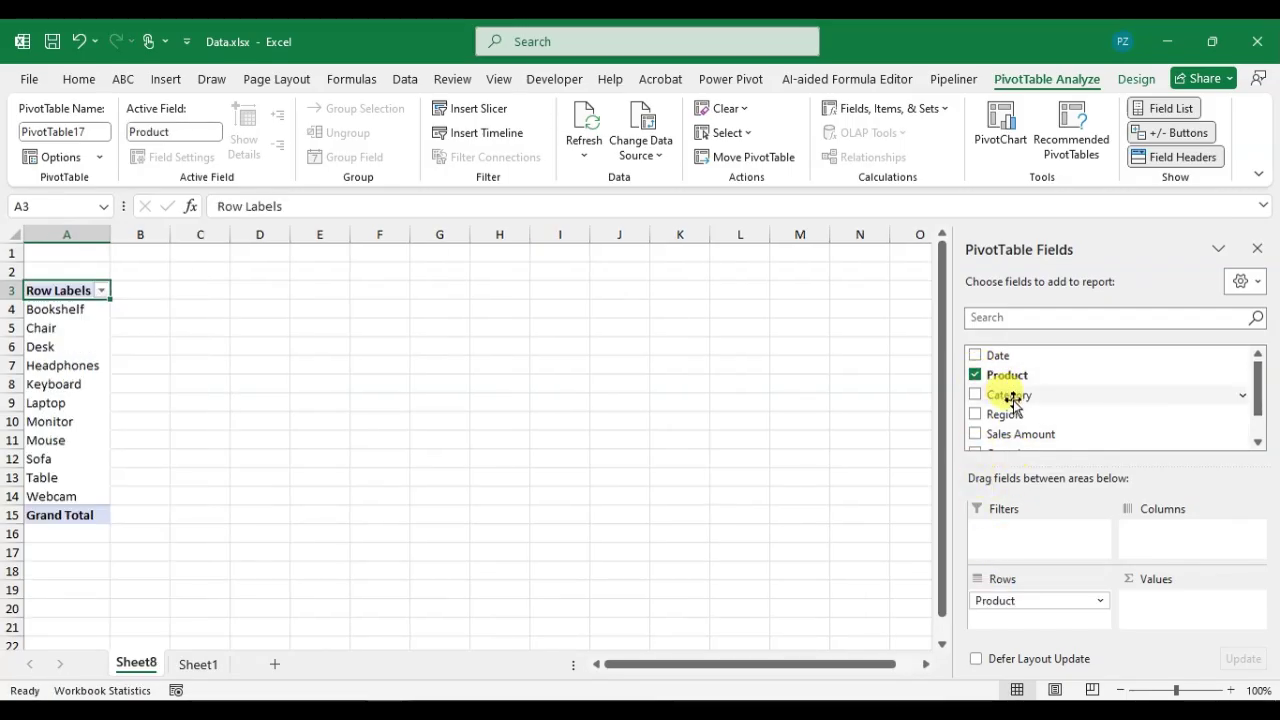
pyautogui.moveTo(1008, 395); pyautogui.dragTo(1074, 528)
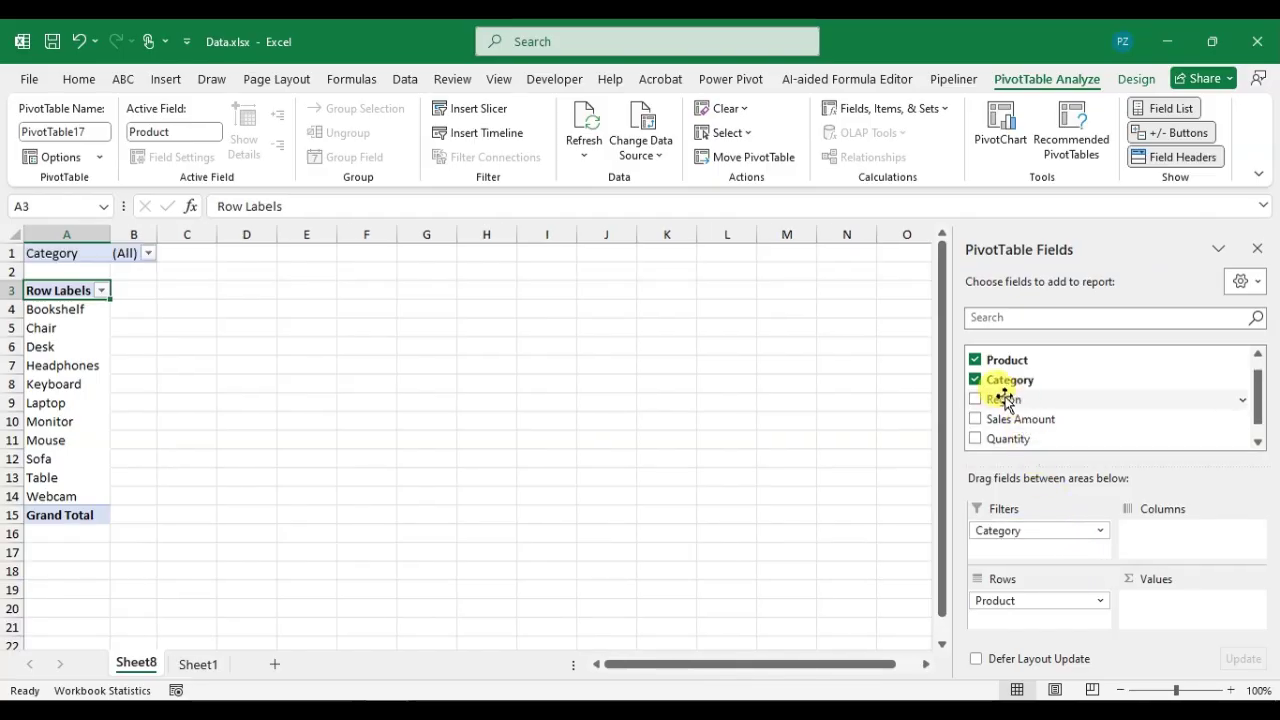
pyautogui.moveTo(1005, 400); pyautogui.dragTo(1046, 612)
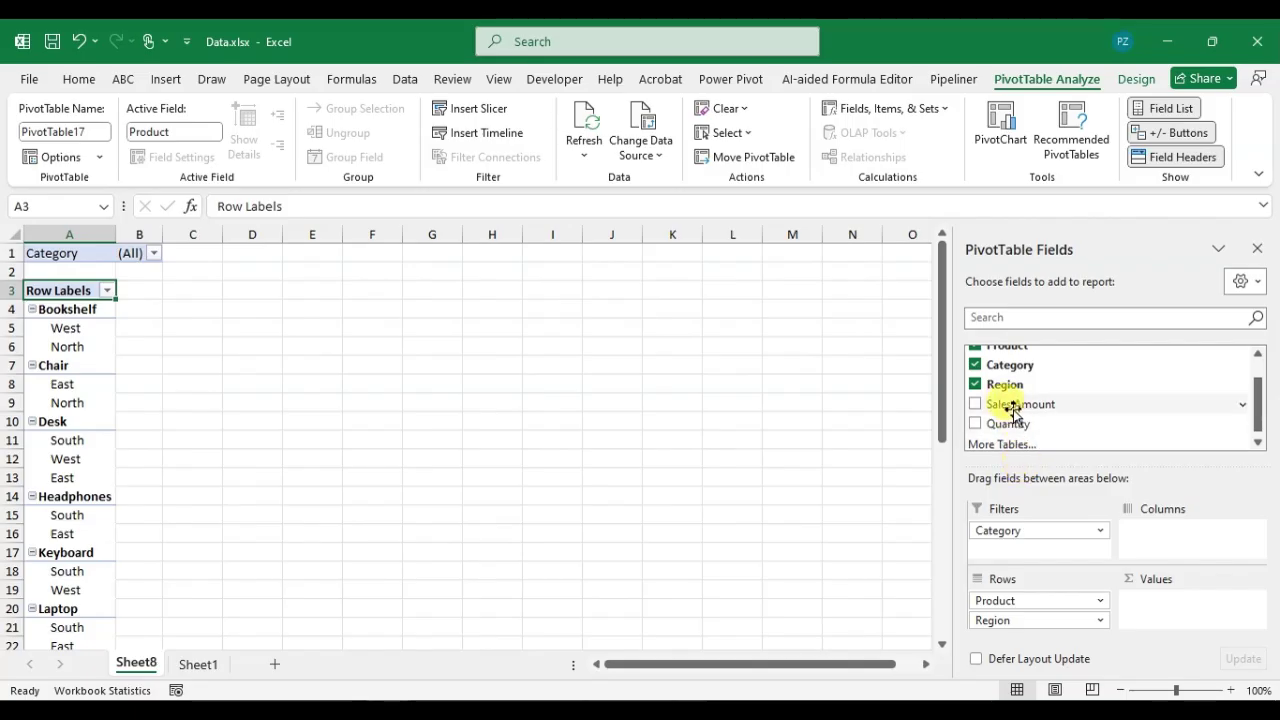
pyautogui.click(975, 405)
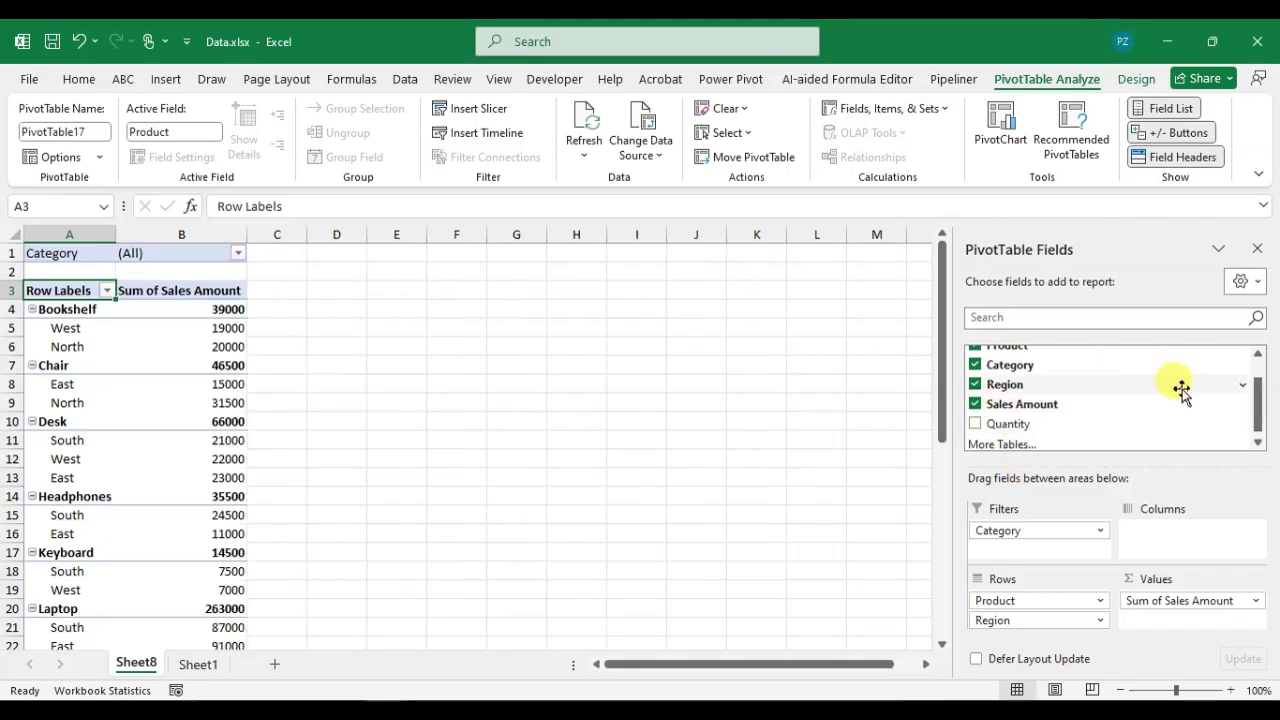
pyautogui.click(976, 424)
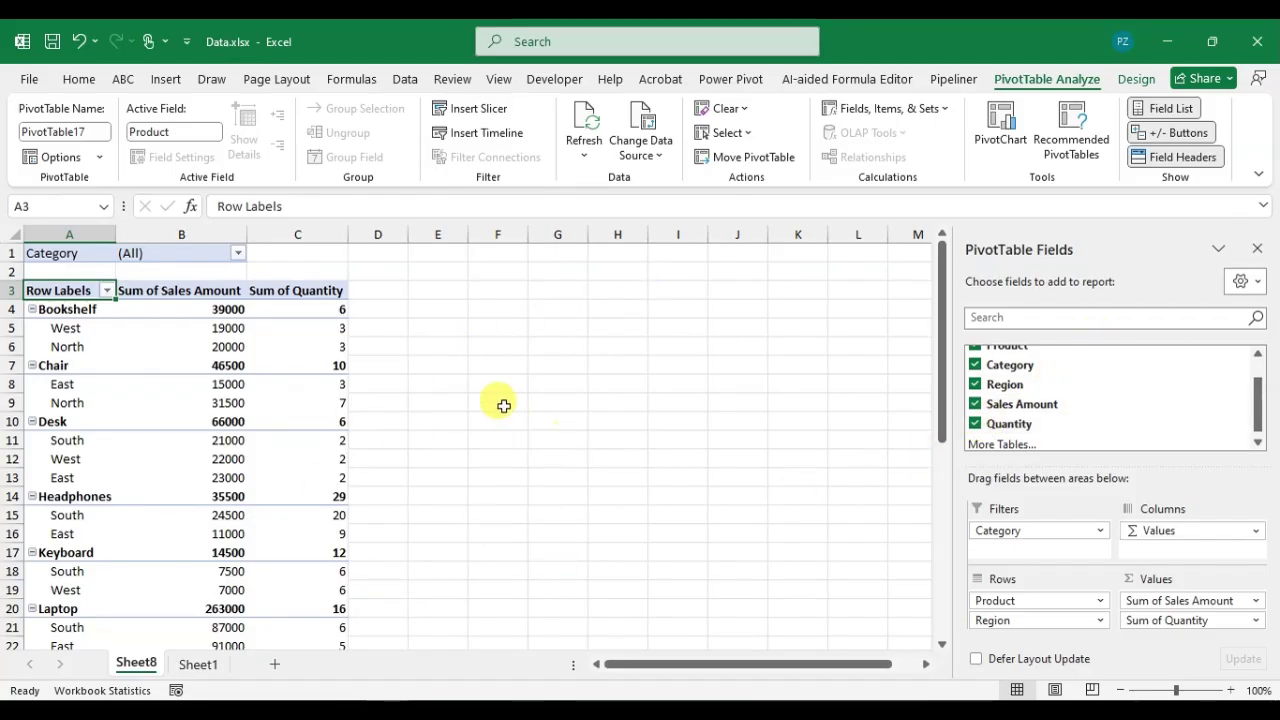
pyautogui.scroll(-6, 309, 389)
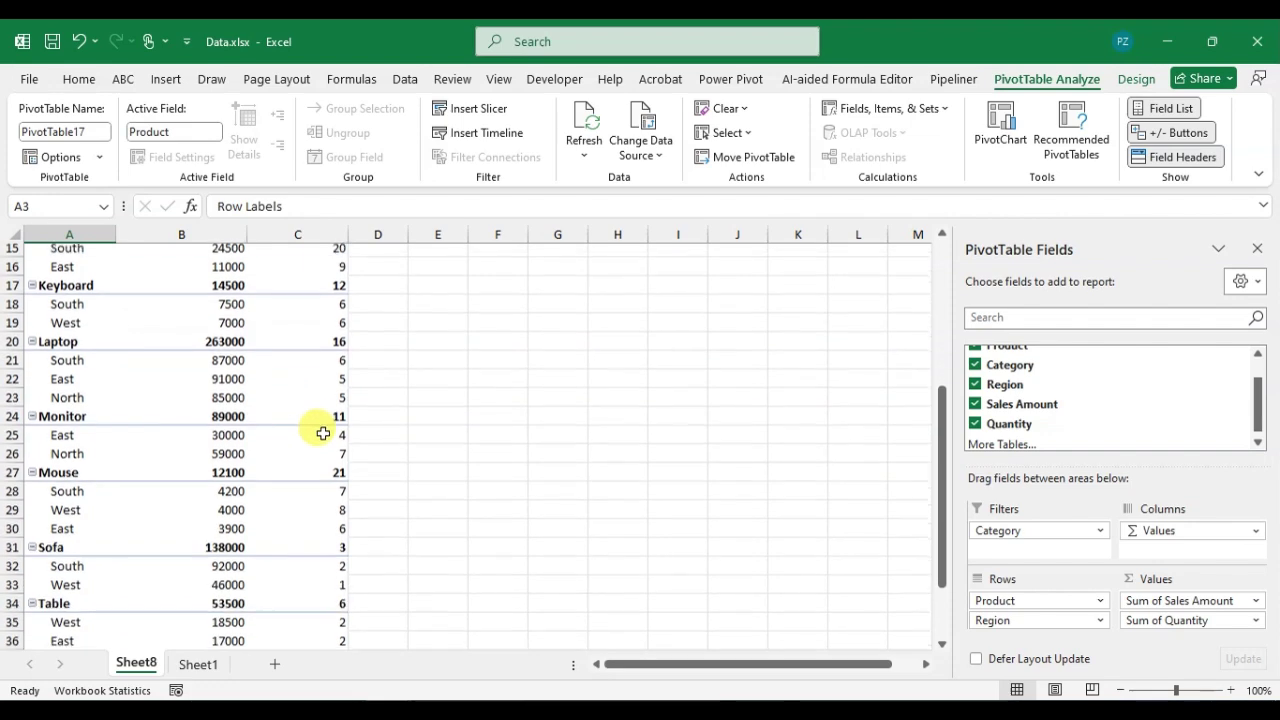
pyautogui.scroll(6, 354, 482)
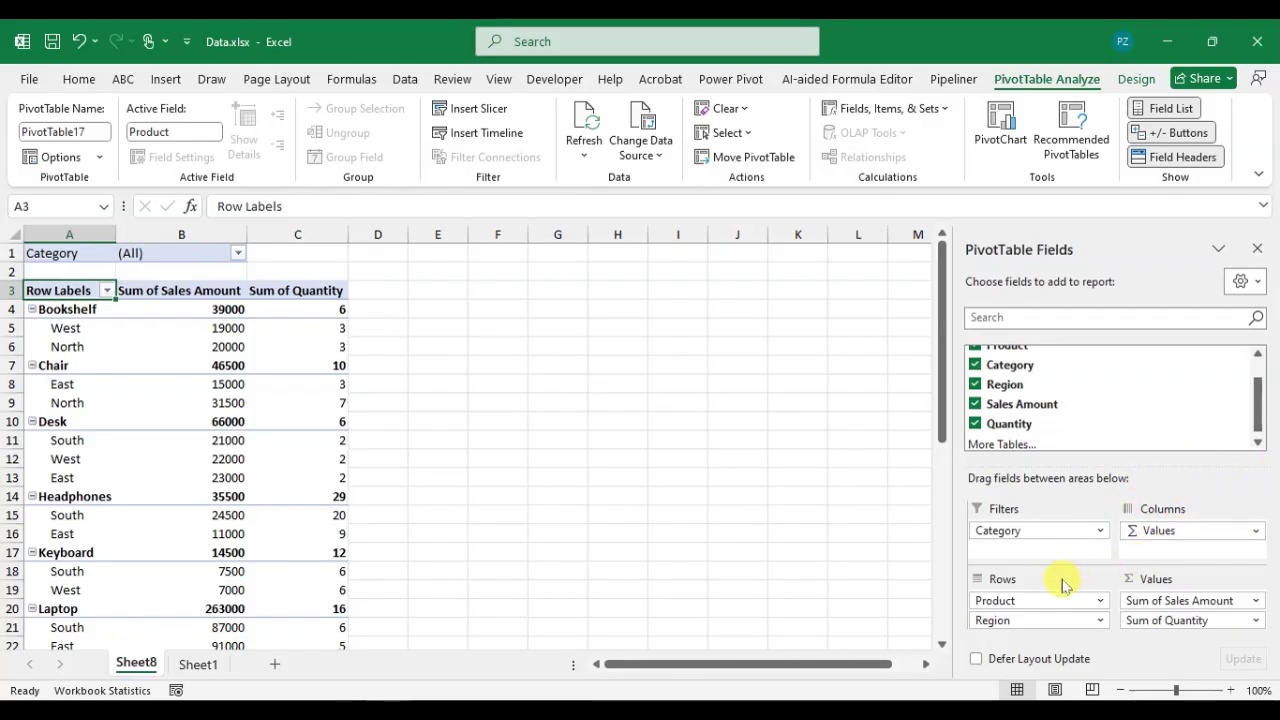
# Move Product out of the rows into the report filters, leaving Region as the only row.
pyautogui.moveTo(1032, 603); pyautogui.dragTo(1168, 551)
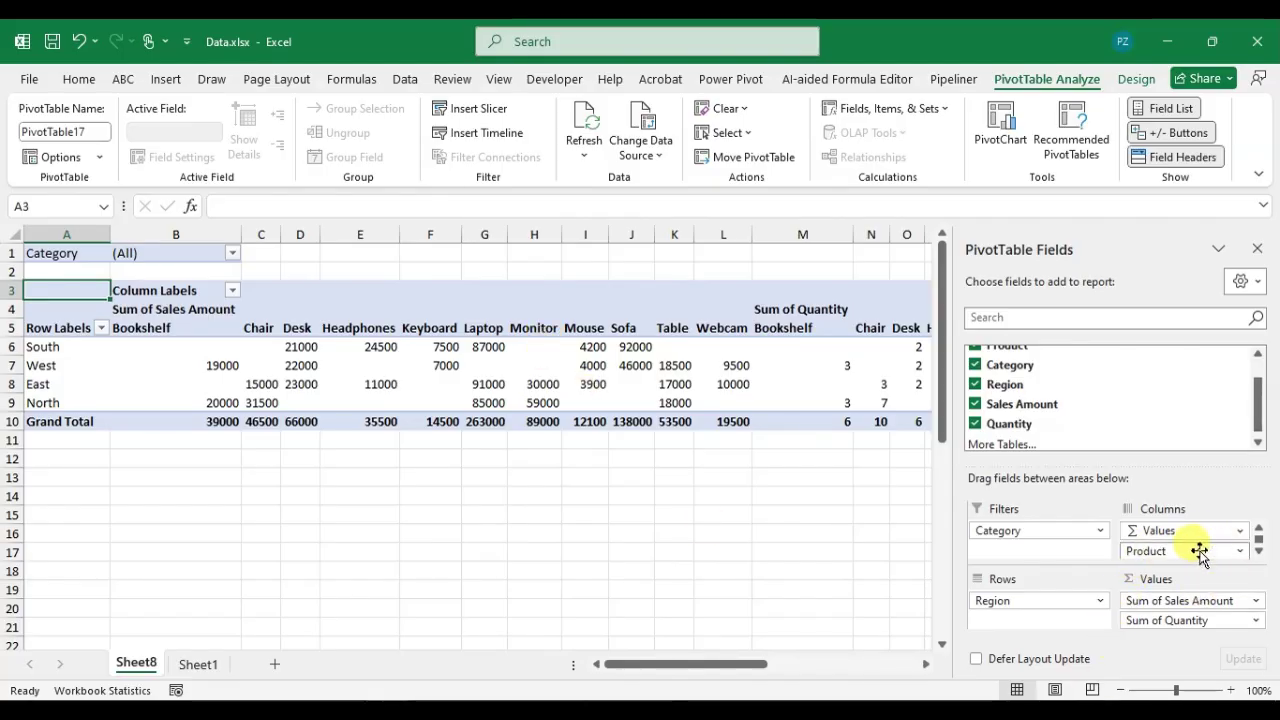
pyautogui.moveTo(1199, 553); pyautogui.dragTo(1055, 549)
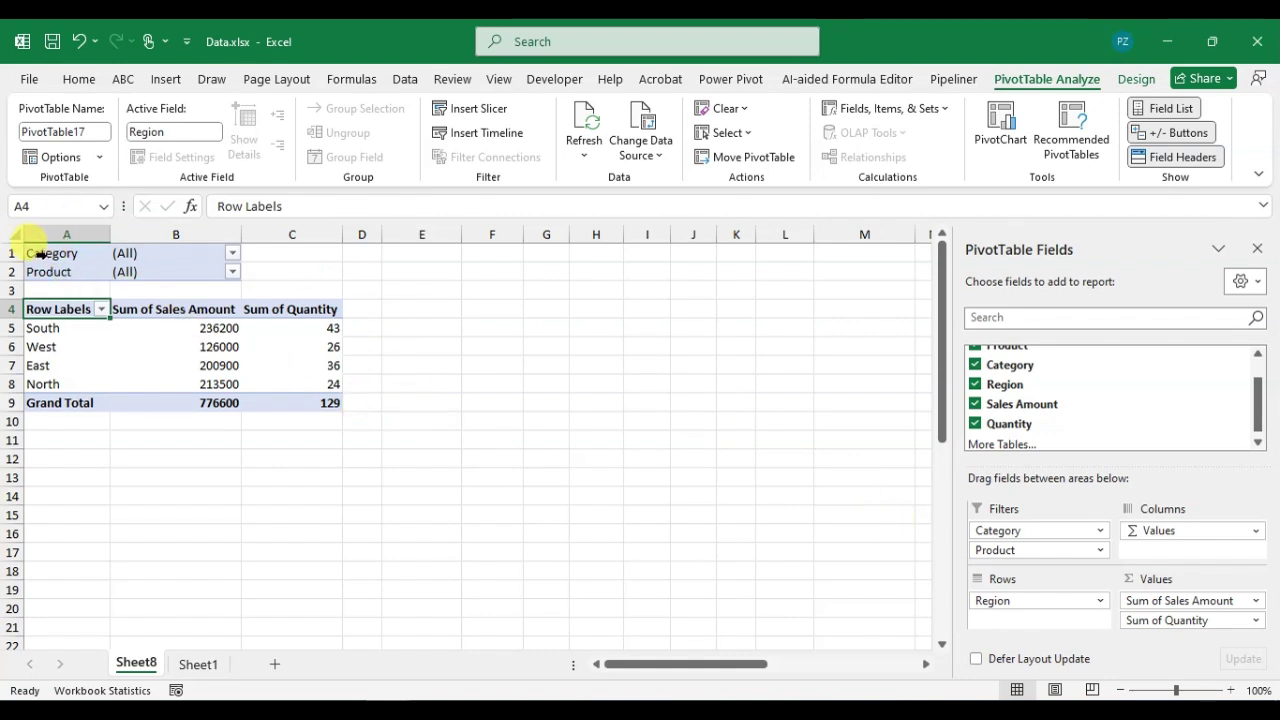
# Select the entire PivotTable17 range A1:C9 and copy it.
pyautogui.moveTo(57, 257); pyautogui.dragTo(298, 400)
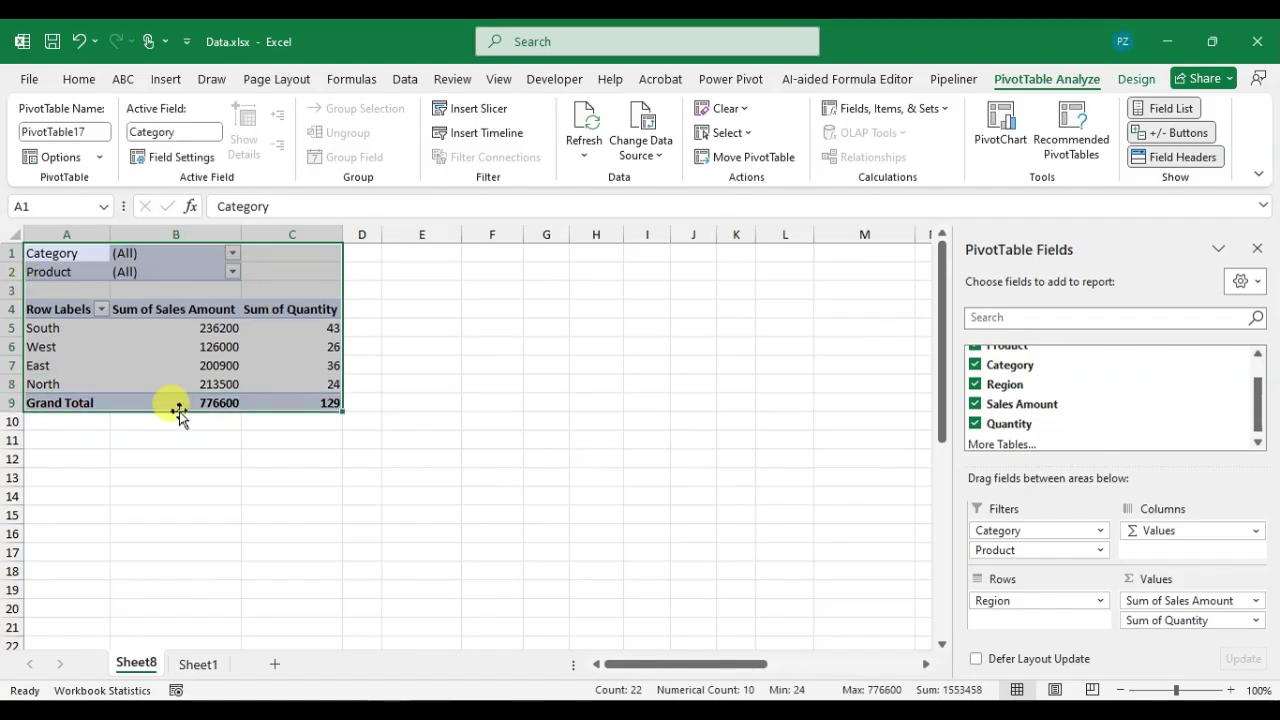
pyautogui.click(201, 362)
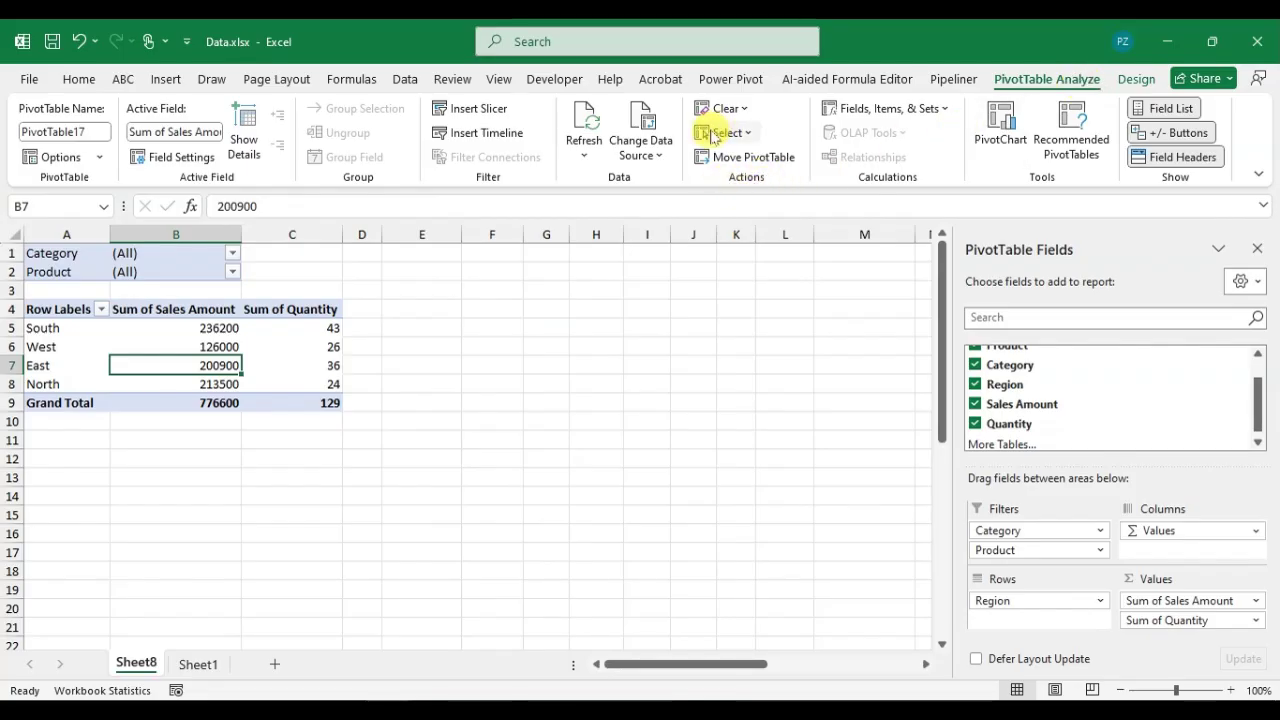
pyautogui.click(748, 136)
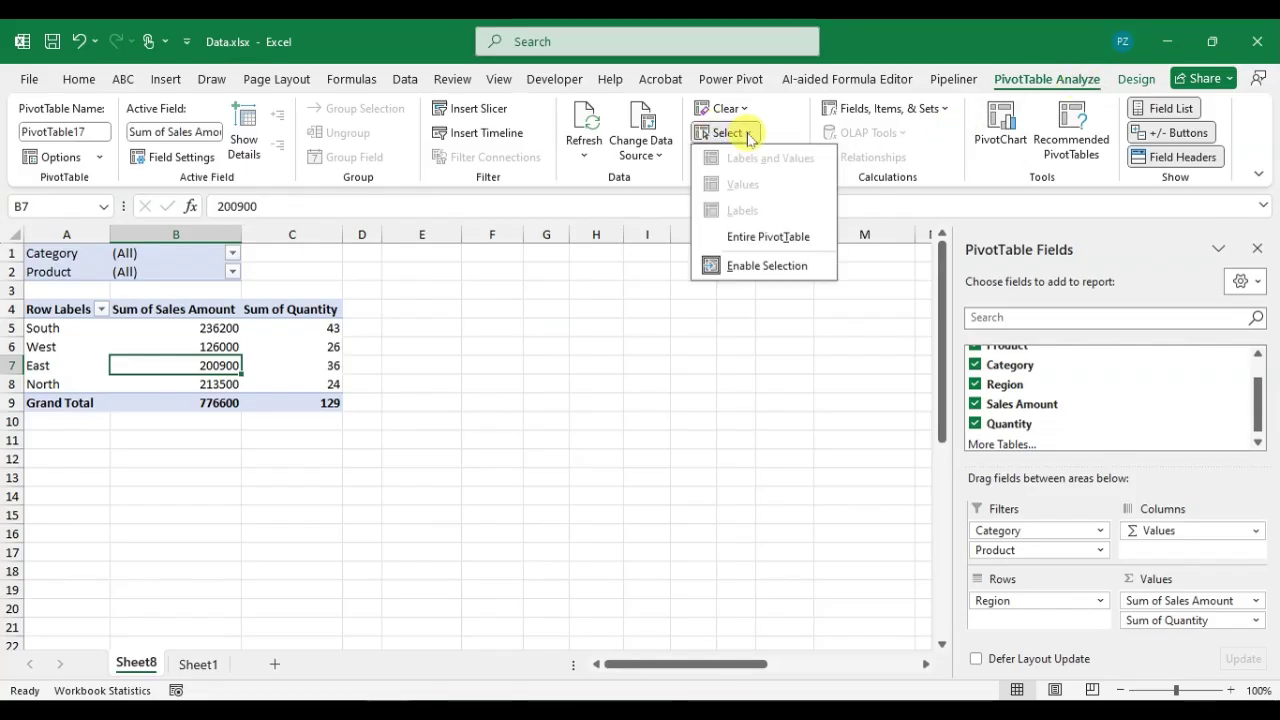
pyautogui.click(766, 238)
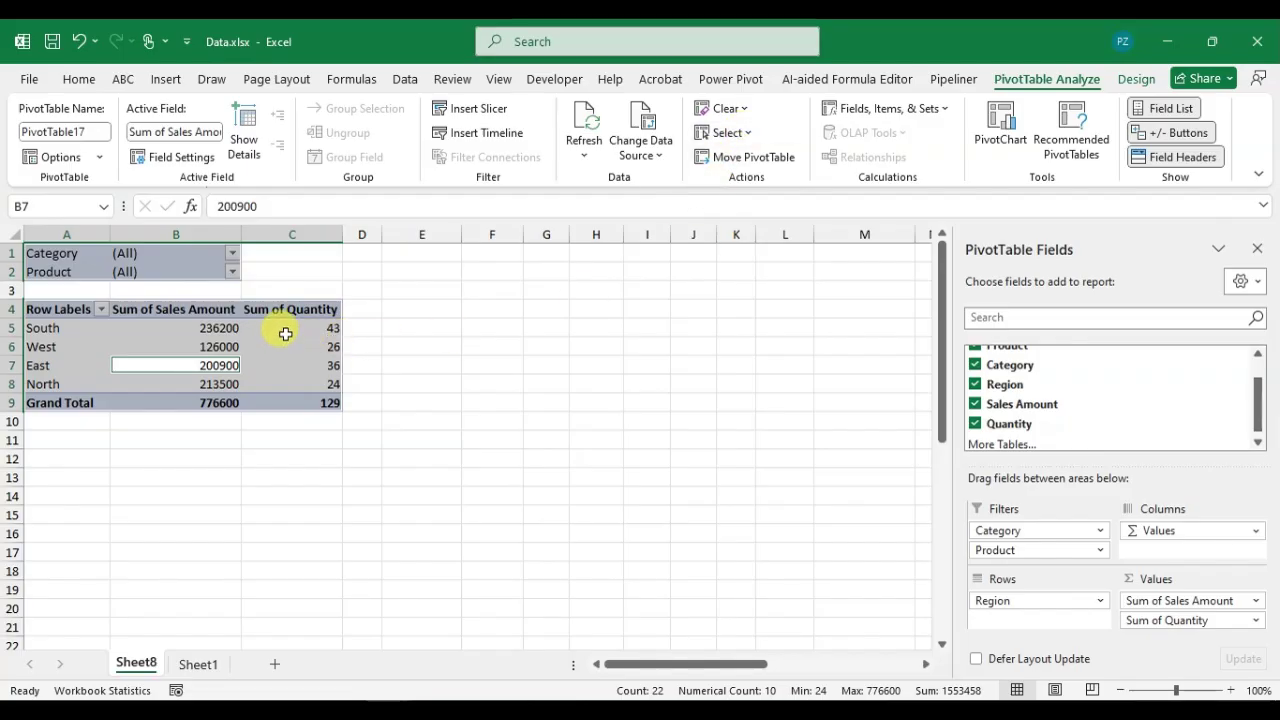
pyautogui.hotkey('ctrl', 'c')
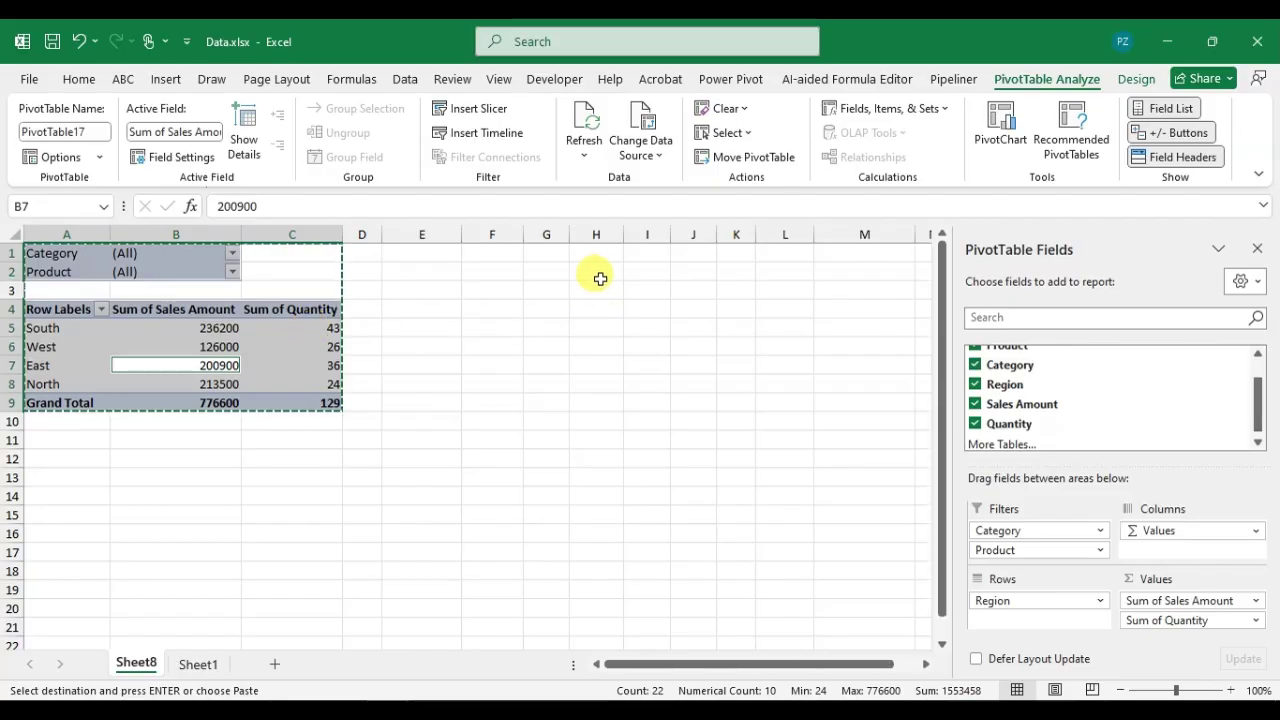
# Paste the copied PivotTable at H2 and widen columns H and I.
pyautogui.click(600, 279)
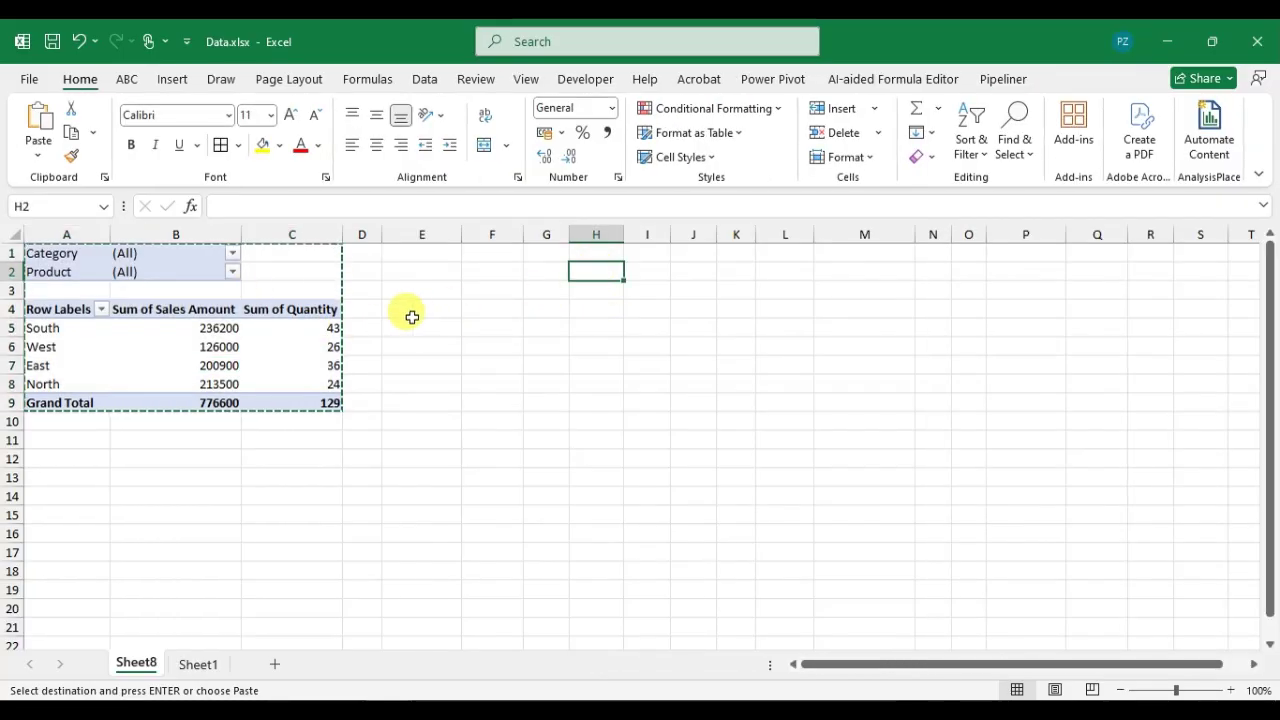
pyautogui.hotkey('ctrl', 'v')
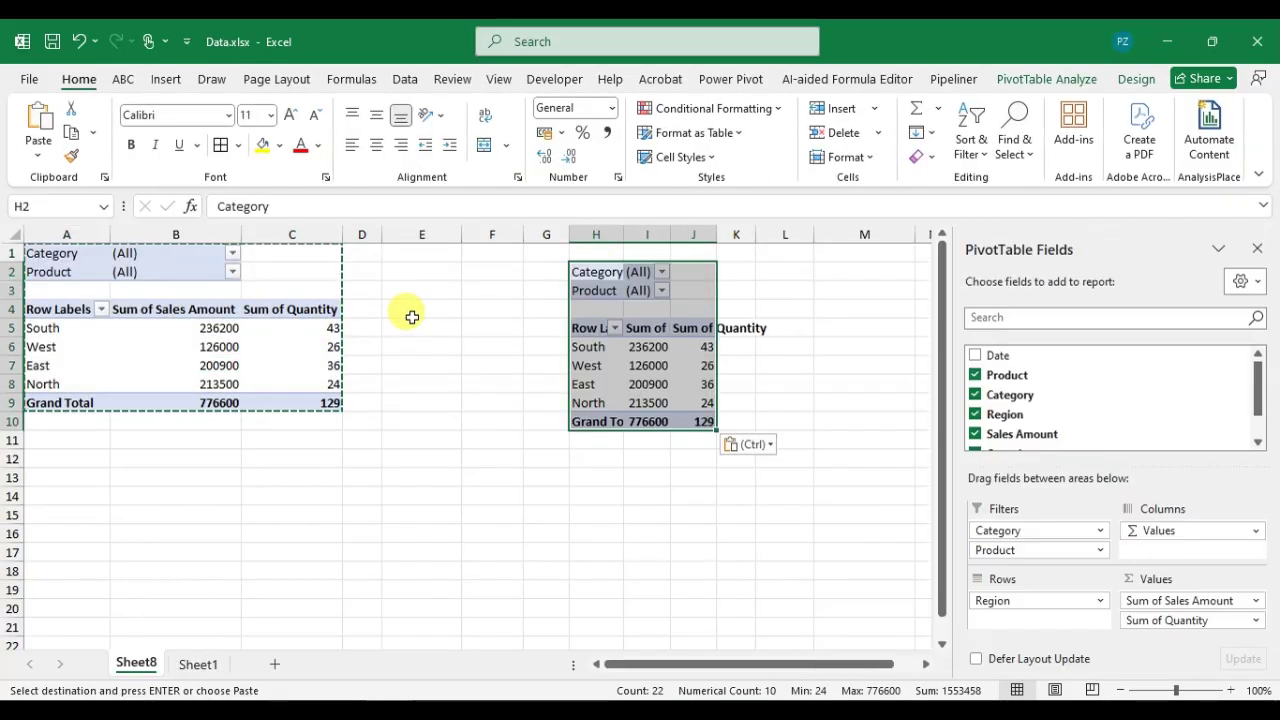
pyautogui.moveTo(620, 230); pyautogui.dragTo(804, 238)
# In the H2 copy, remove and re-add the Region, Sales Amount and Quantity fields.
pyautogui.press('Escape')
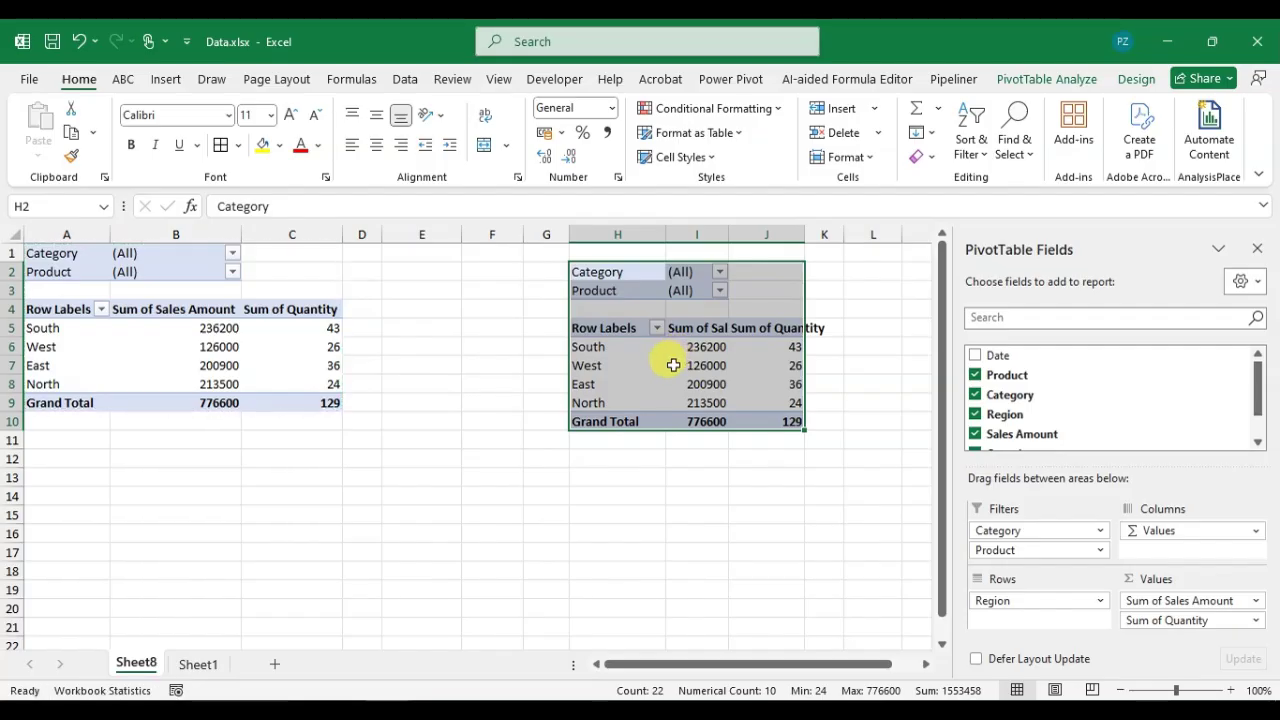
pyautogui.click(668, 363)
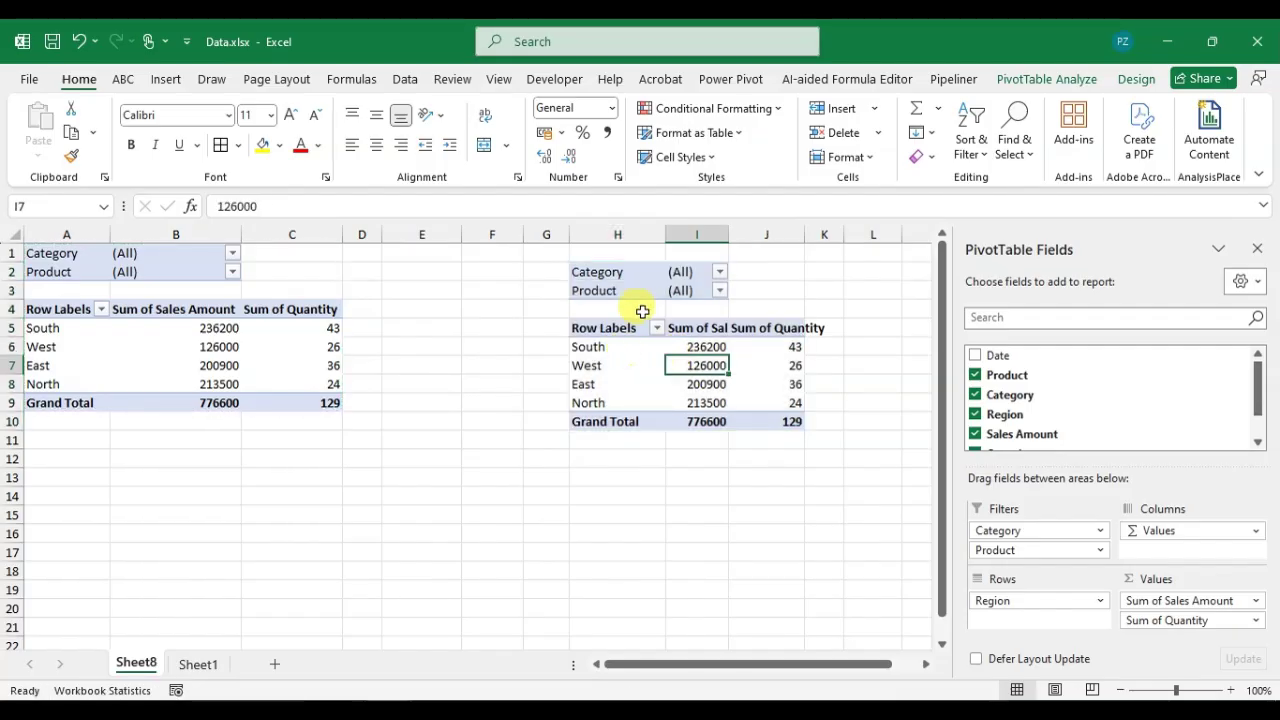
pyautogui.scroll(-1, 972, 395)
pyautogui.click(975, 399)
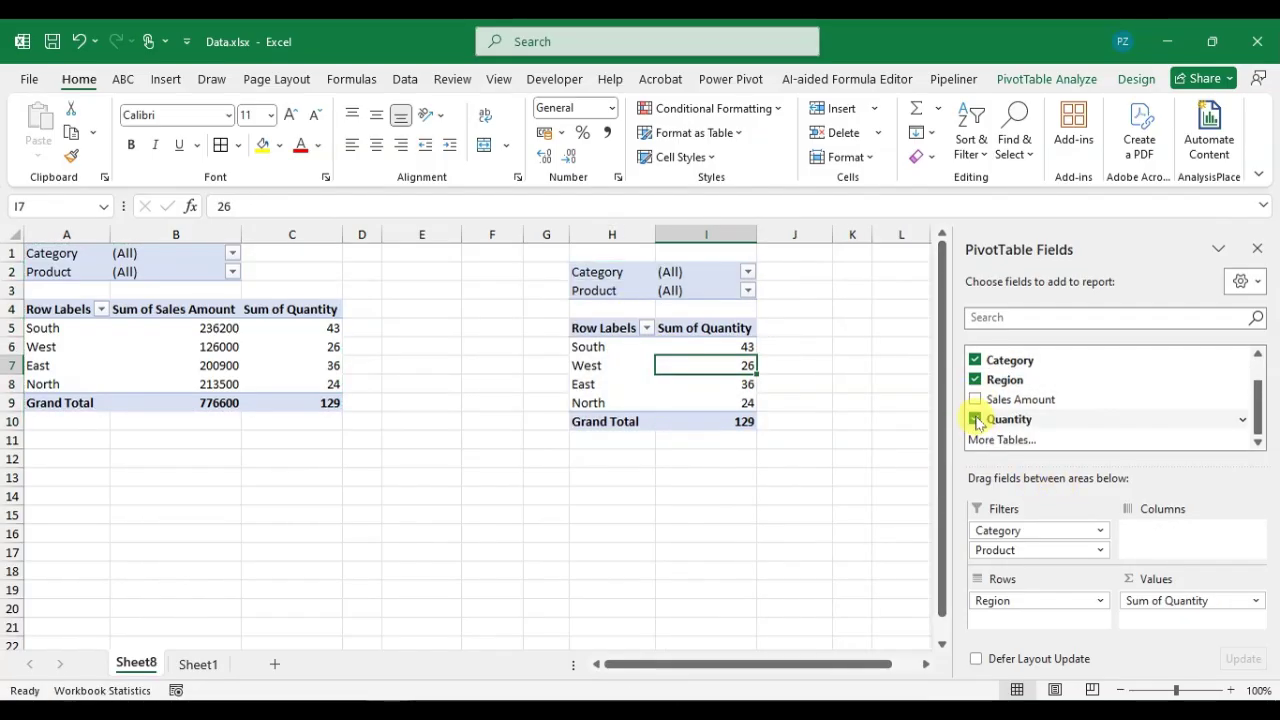
pyautogui.click(975, 419)
pyautogui.click(975, 380)
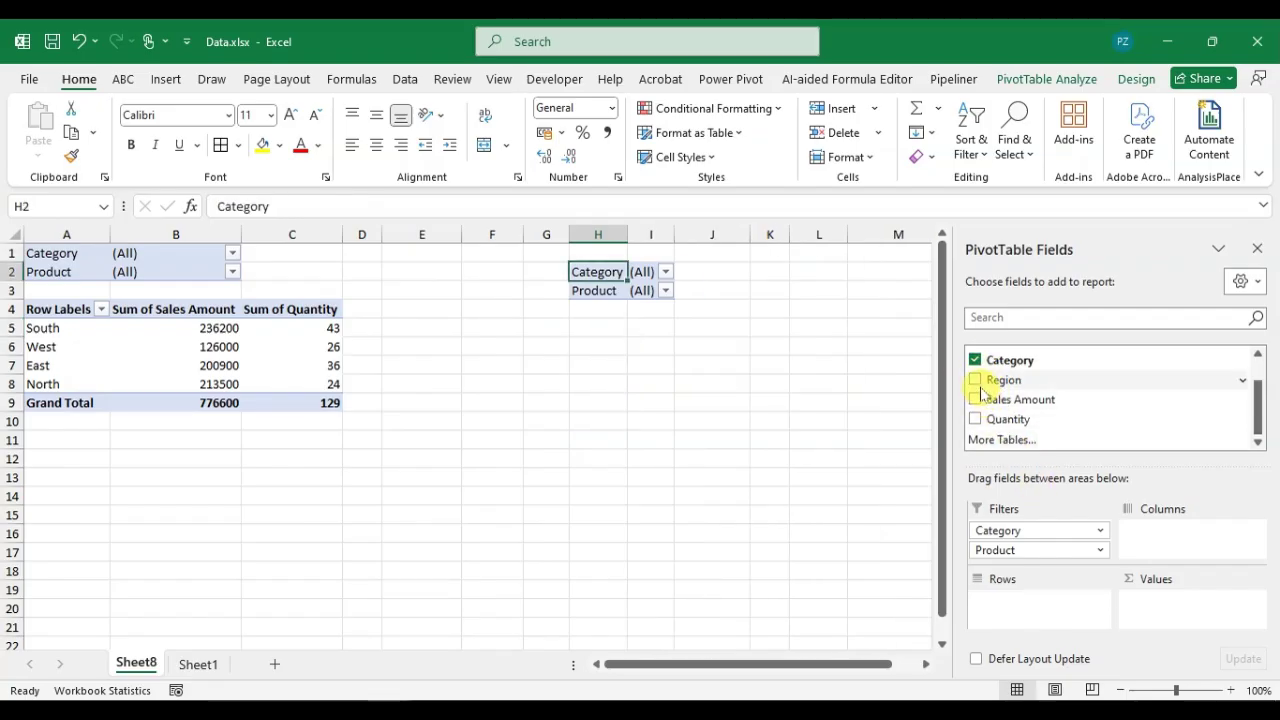
pyautogui.click(975, 380)
pyautogui.click(975, 399)
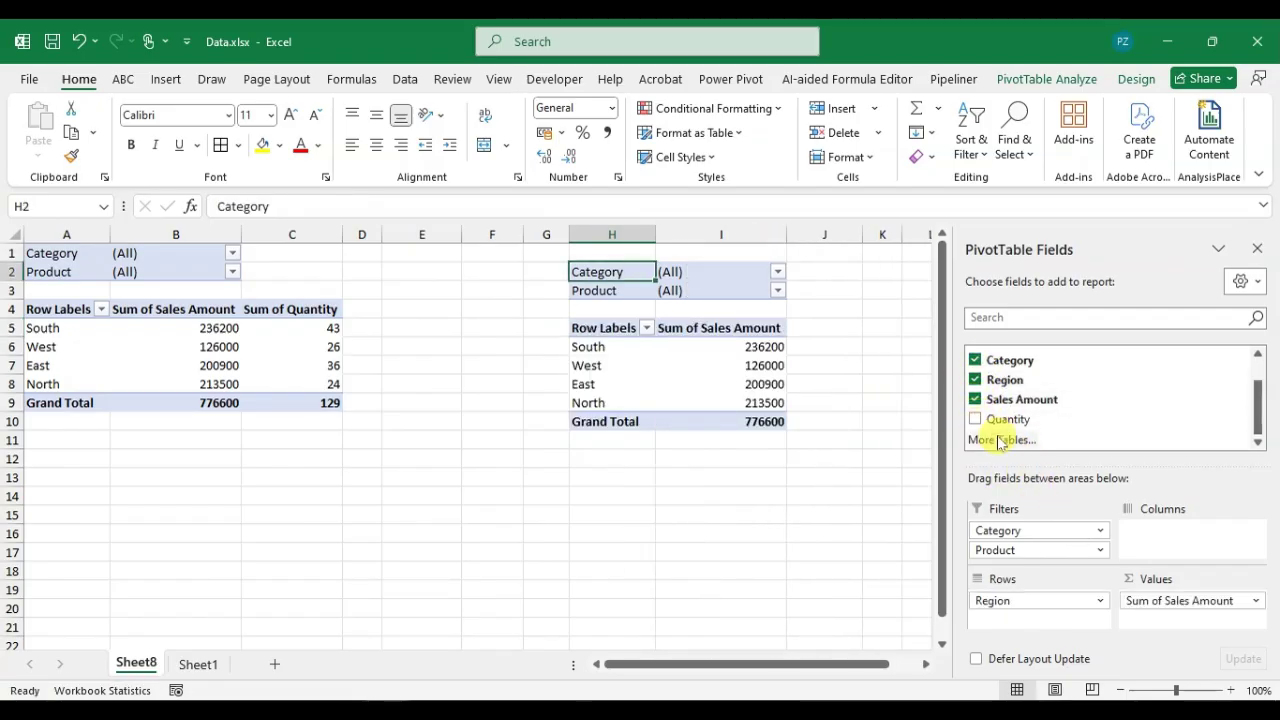
pyautogui.click(975, 420)
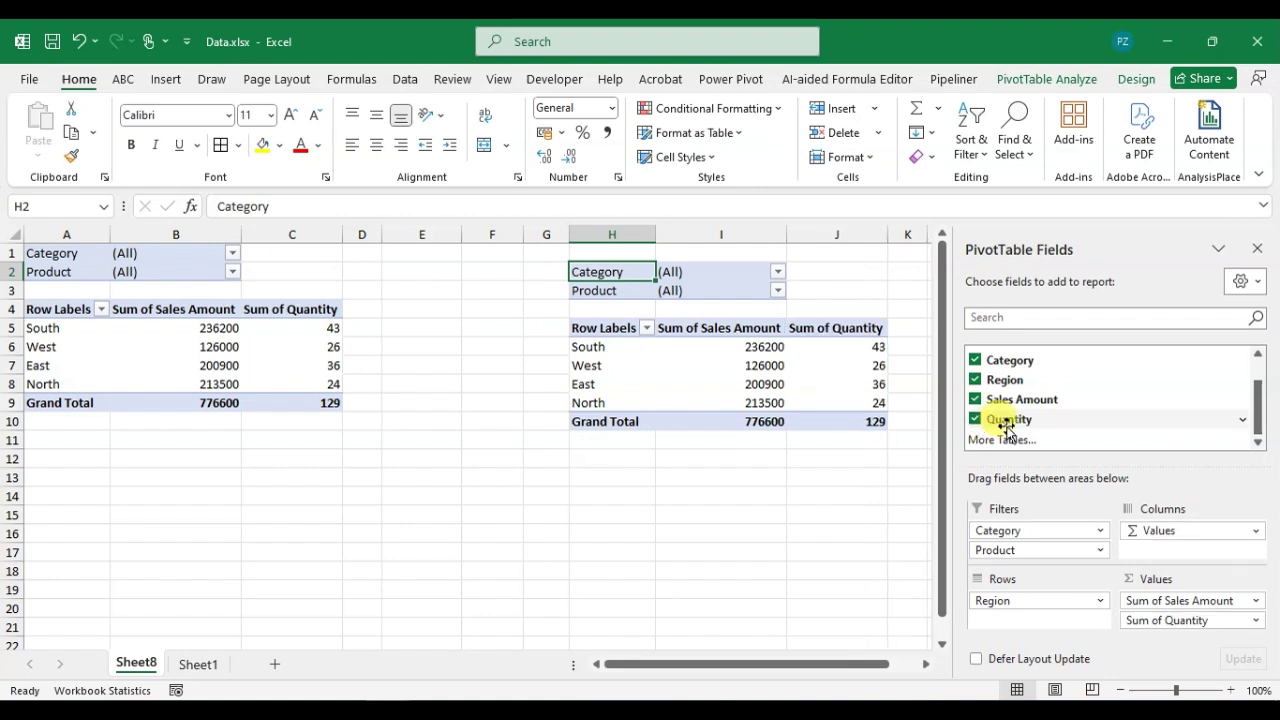
pyautogui.scroll(2, 1006, 394)
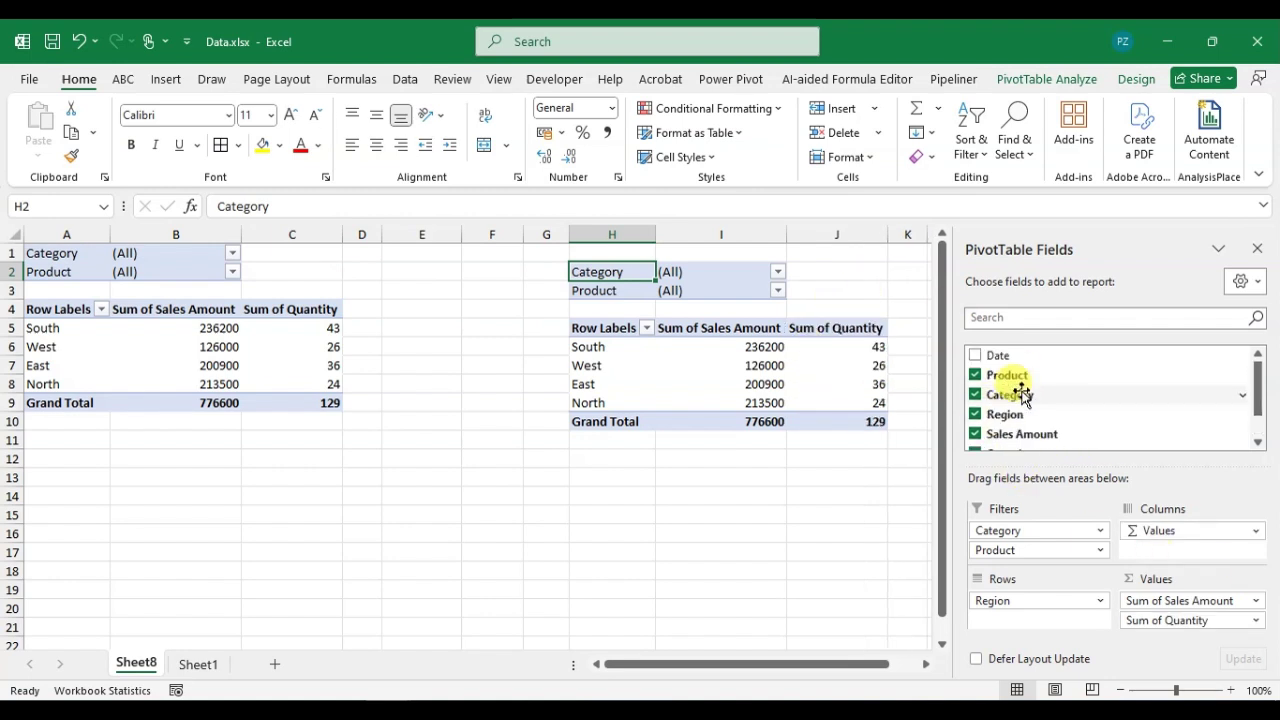
# Move Quantity from Values into Rows under Region, then close the field list.
pyautogui.moveTo(1195, 621); pyautogui.dragTo(1093, 616)
pyautogui.scroll(-6, 766, 394)
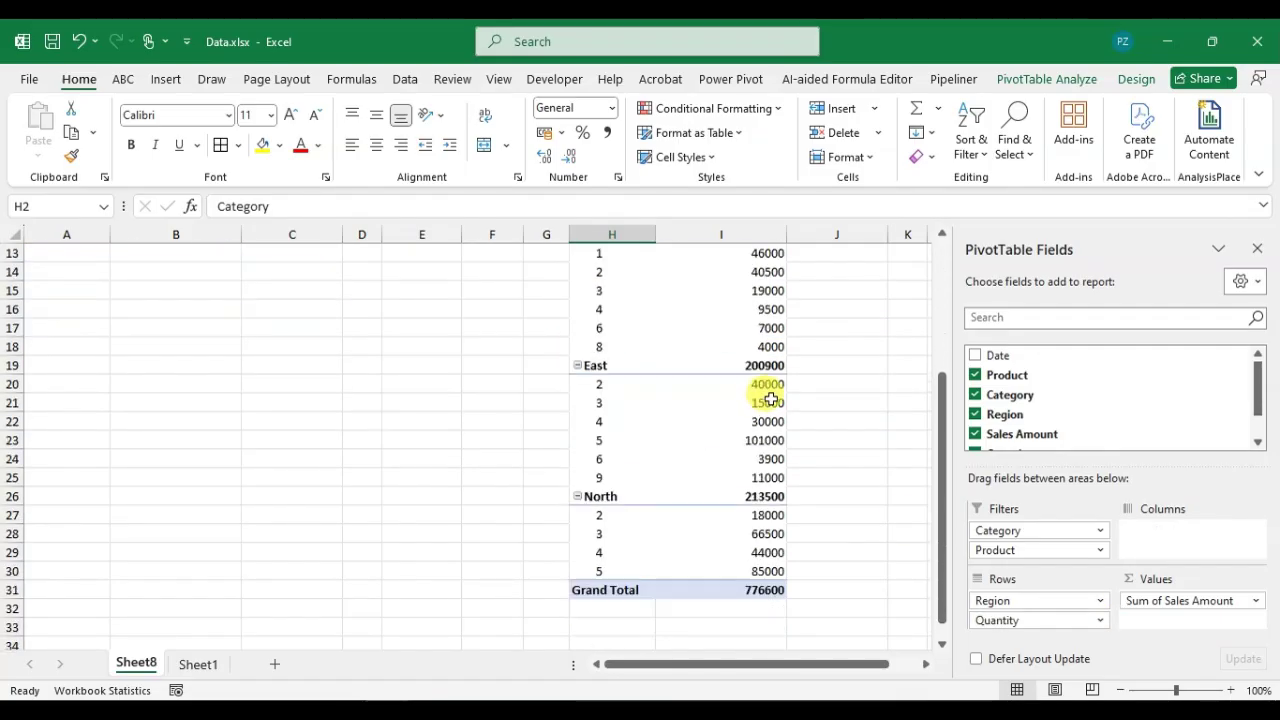
pyautogui.scroll(6, 771, 403)
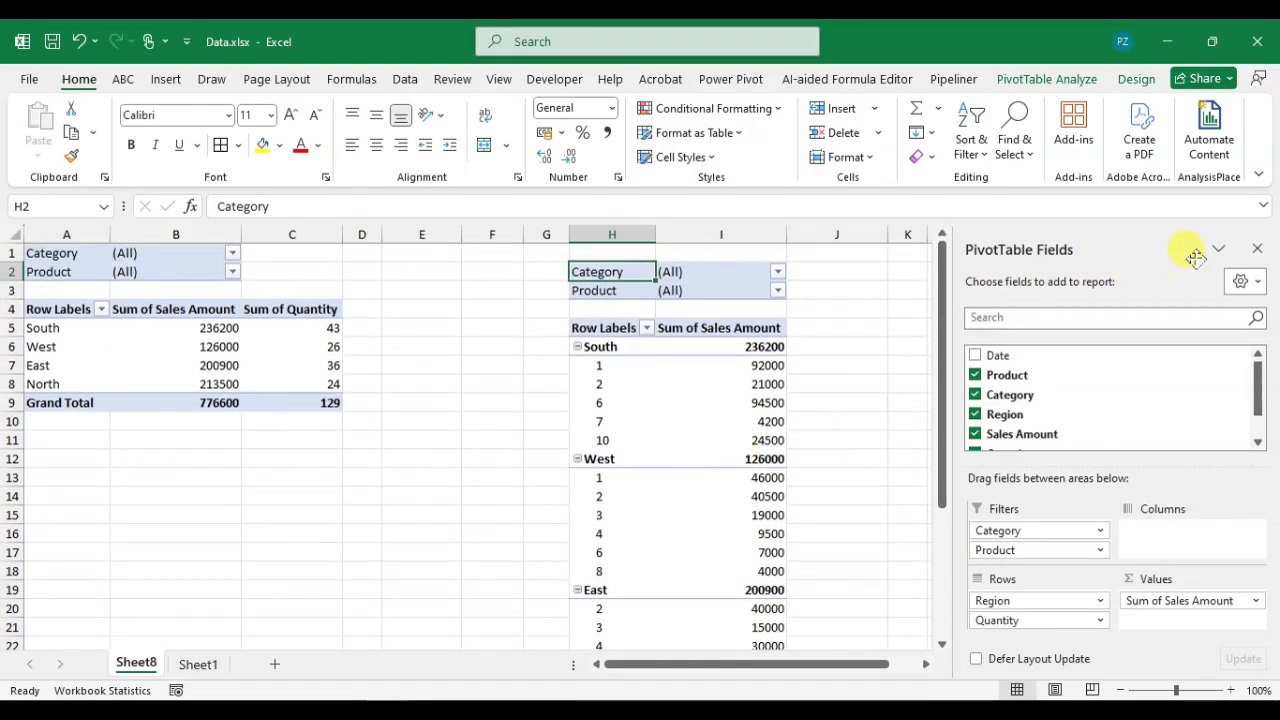
pyautogui.click(1256, 251)
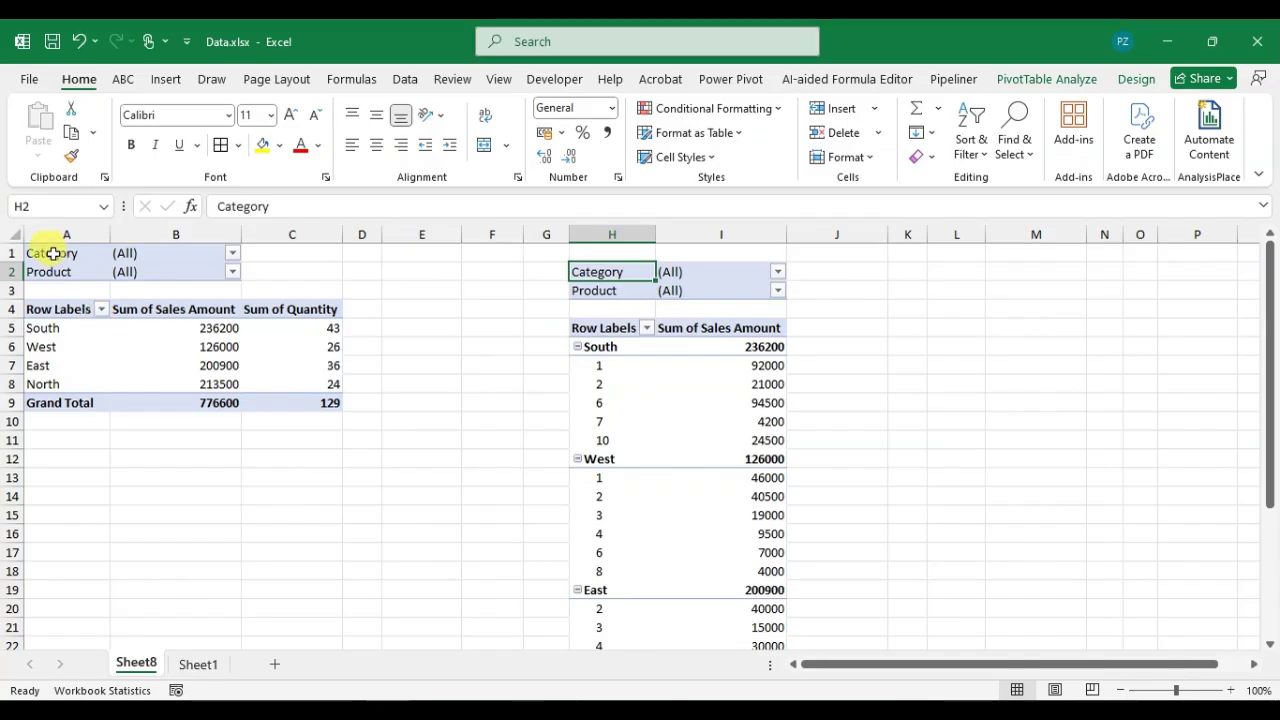
# Copy the original PivotTable A1:C9 and paste a third copy at L3.
pyautogui.moveTo(54, 254); pyautogui.dragTo(310, 399)
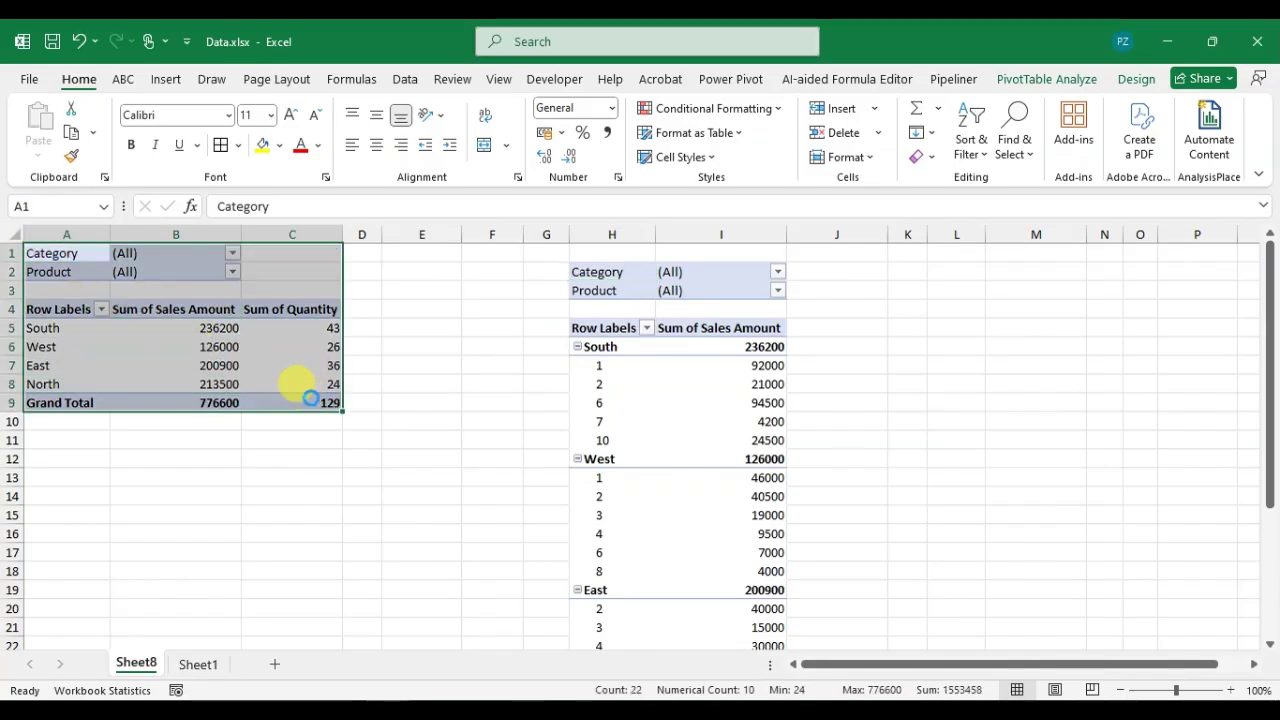
pyautogui.hotkey('ctrl', 'c')
pyautogui.click(955, 289)
pyautogui.hotkey('ctrl', 'v')
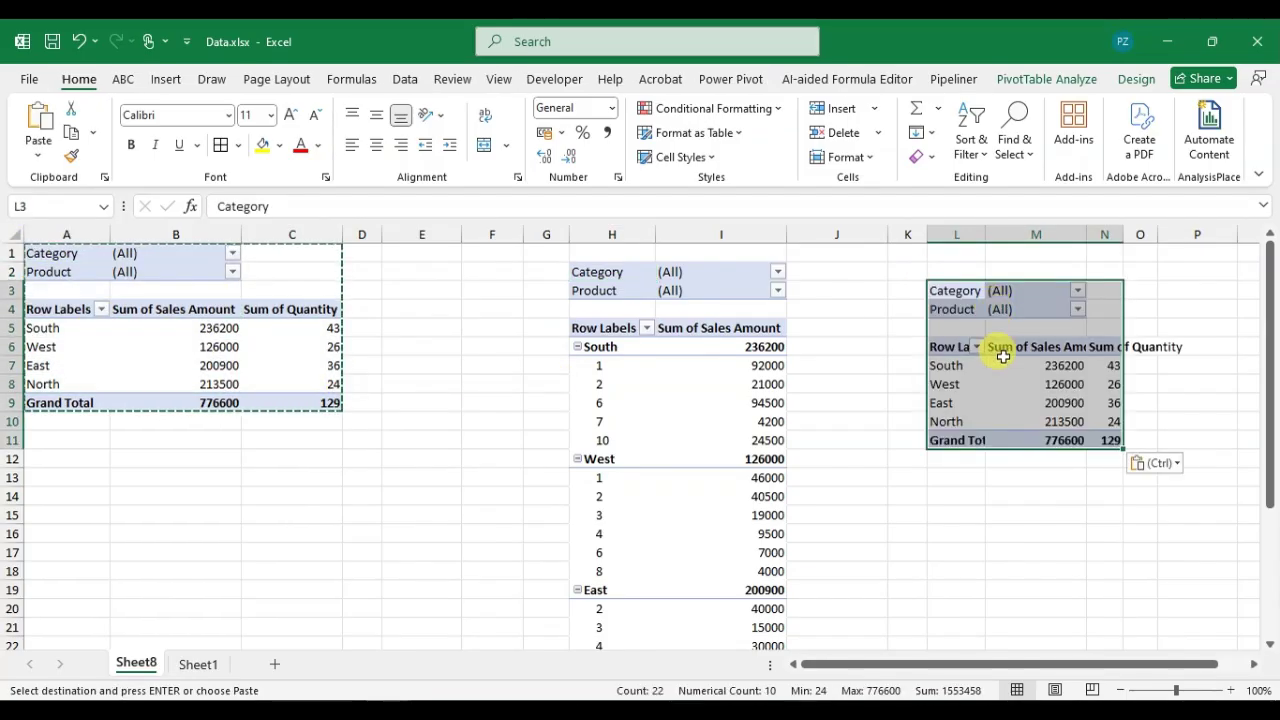
pyautogui.click(1003, 362)
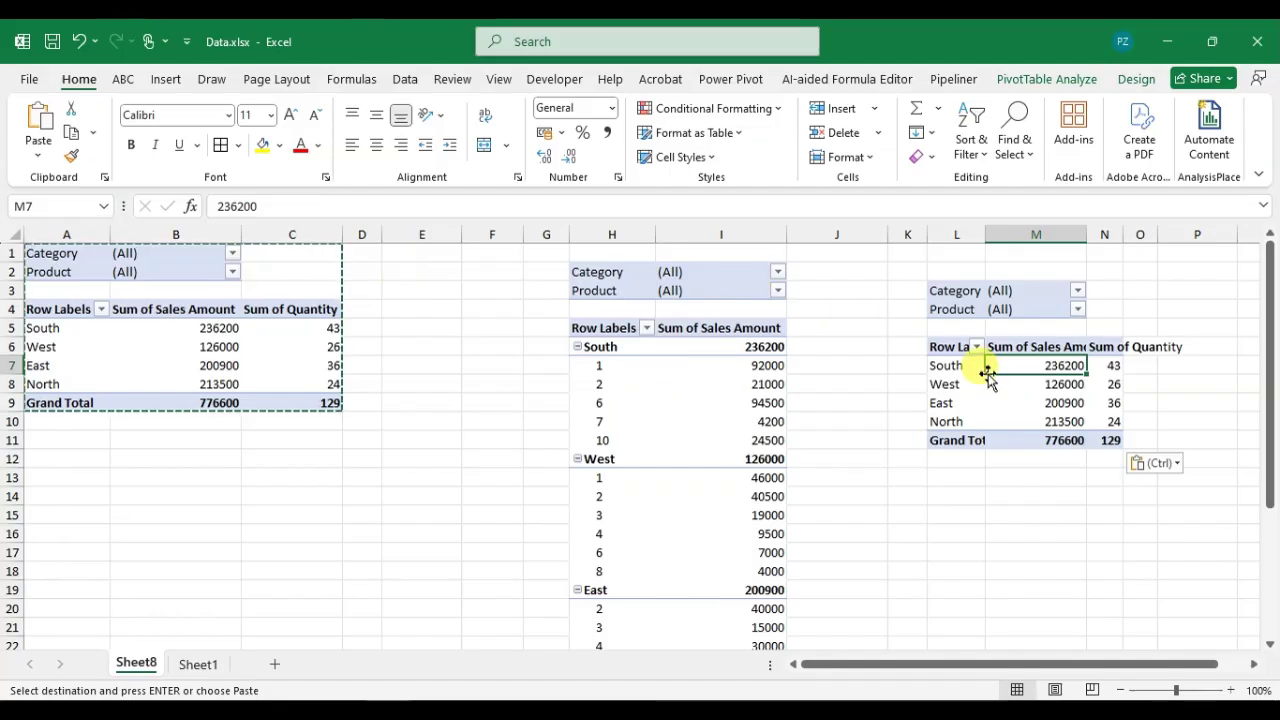
pyautogui.click(1030, 79)
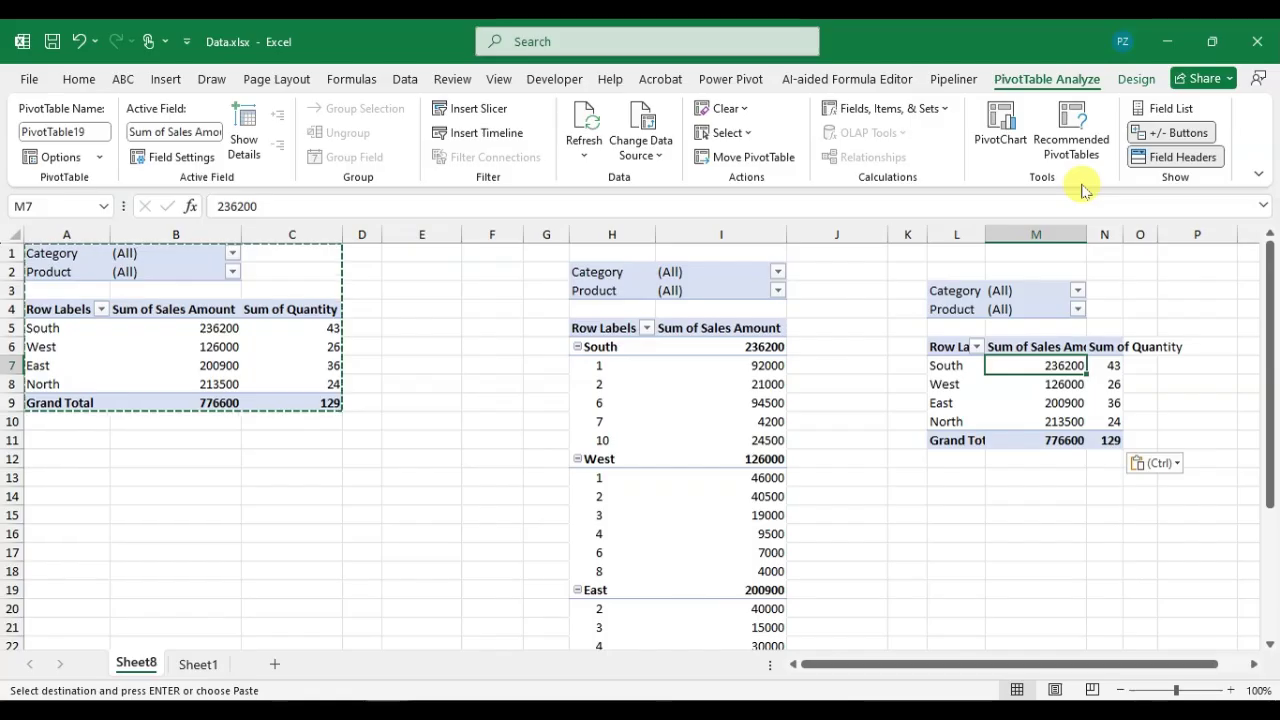
# Preview the recommended layouts and apply Count of Sales Amount by Region, totalling 30.
pyautogui.click(1088, 145)
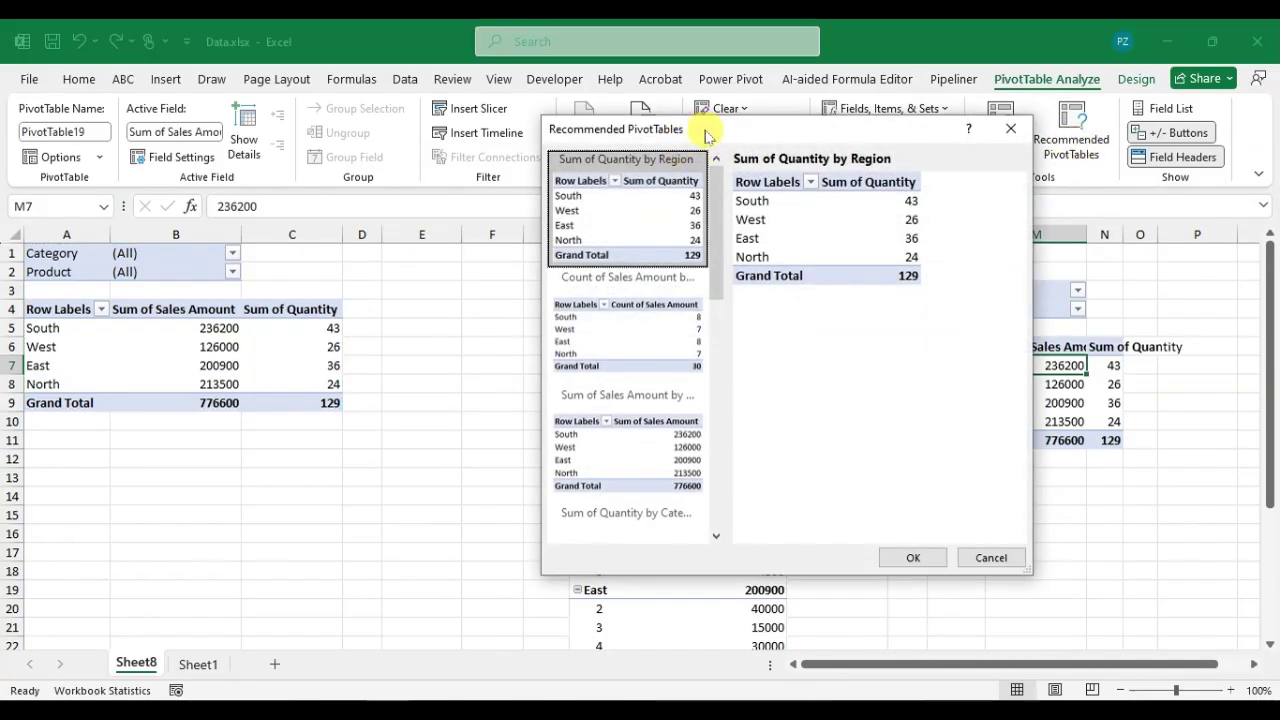
pyautogui.moveTo(705, 135); pyautogui.dragTo(411, 127)
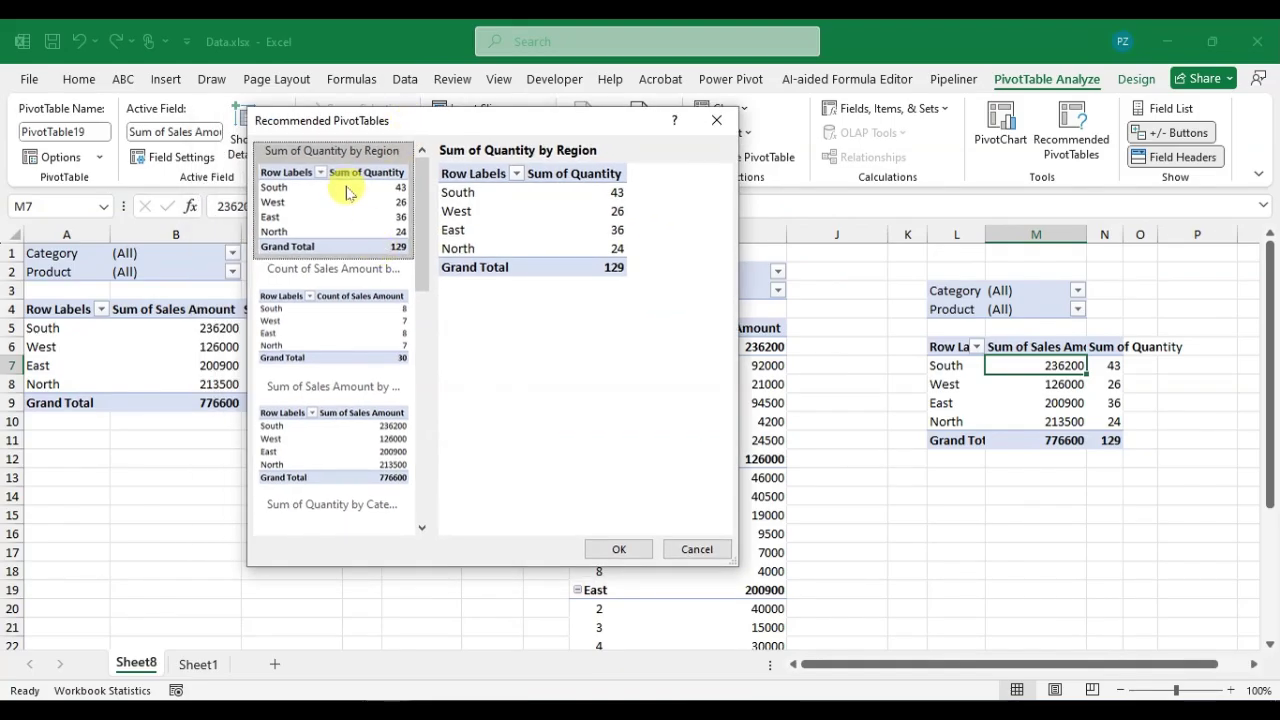
pyautogui.moveTo(418, 214); pyautogui.dragTo(409, 434)
pyautogui.click(366, 403)
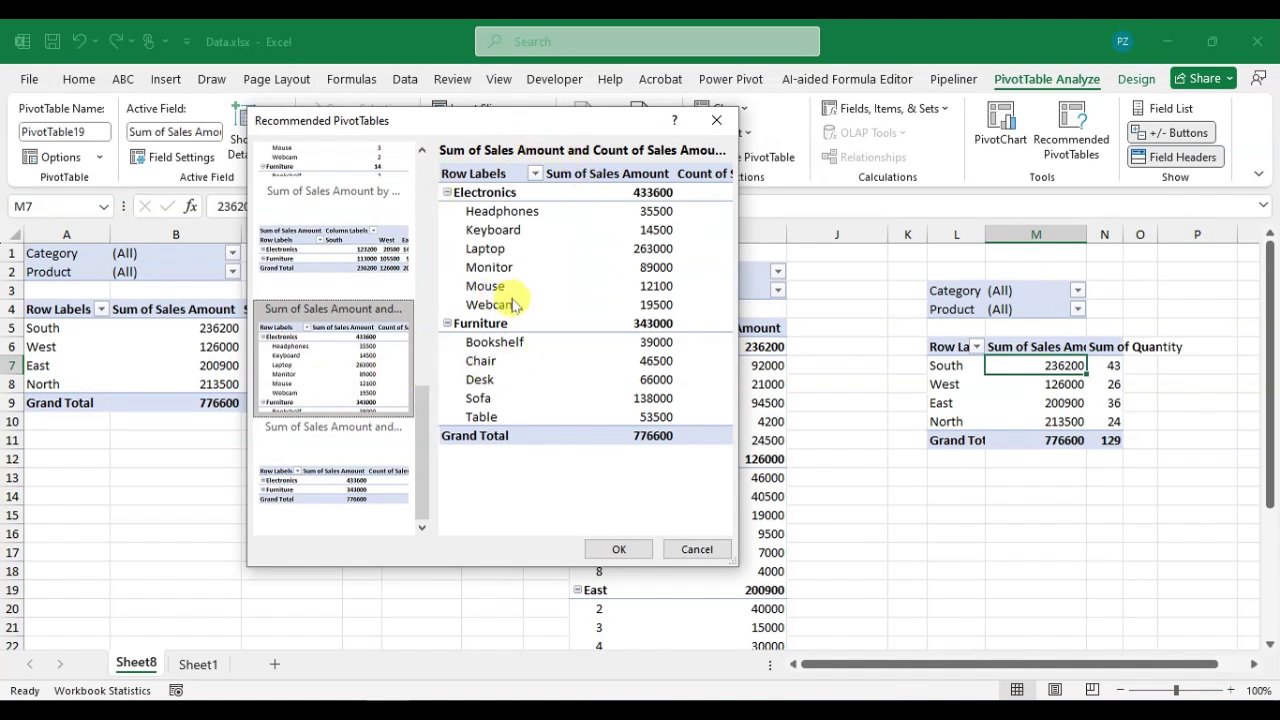
pyautogui.click(310, 267)
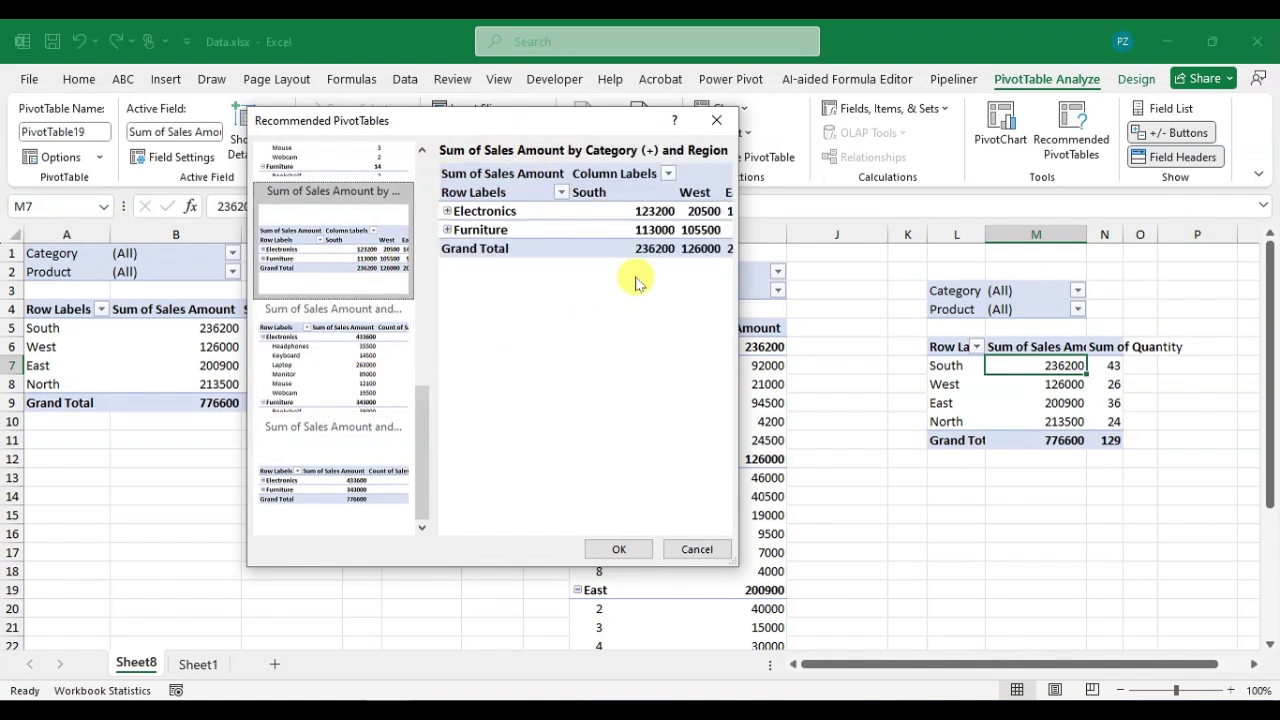
pyautogui.click(296, 479)
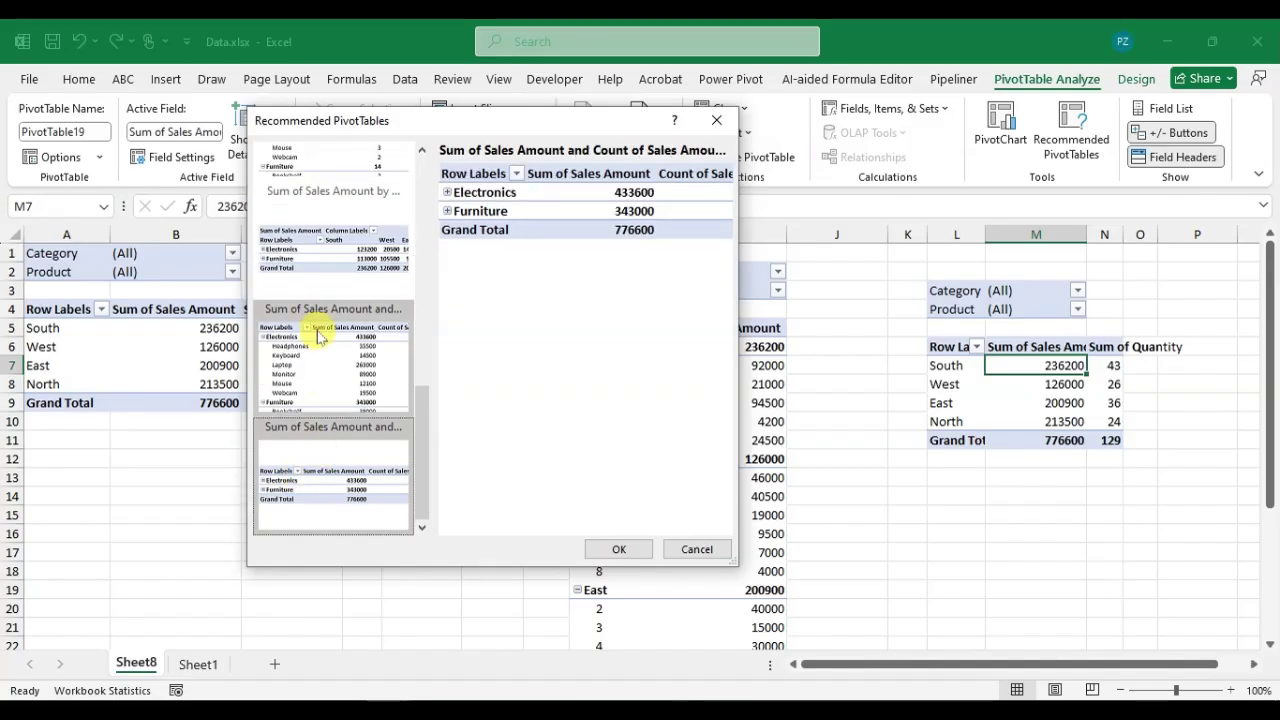
pyautogui.scroll(5, 372, 300)
pyautogui.click(397, 357)
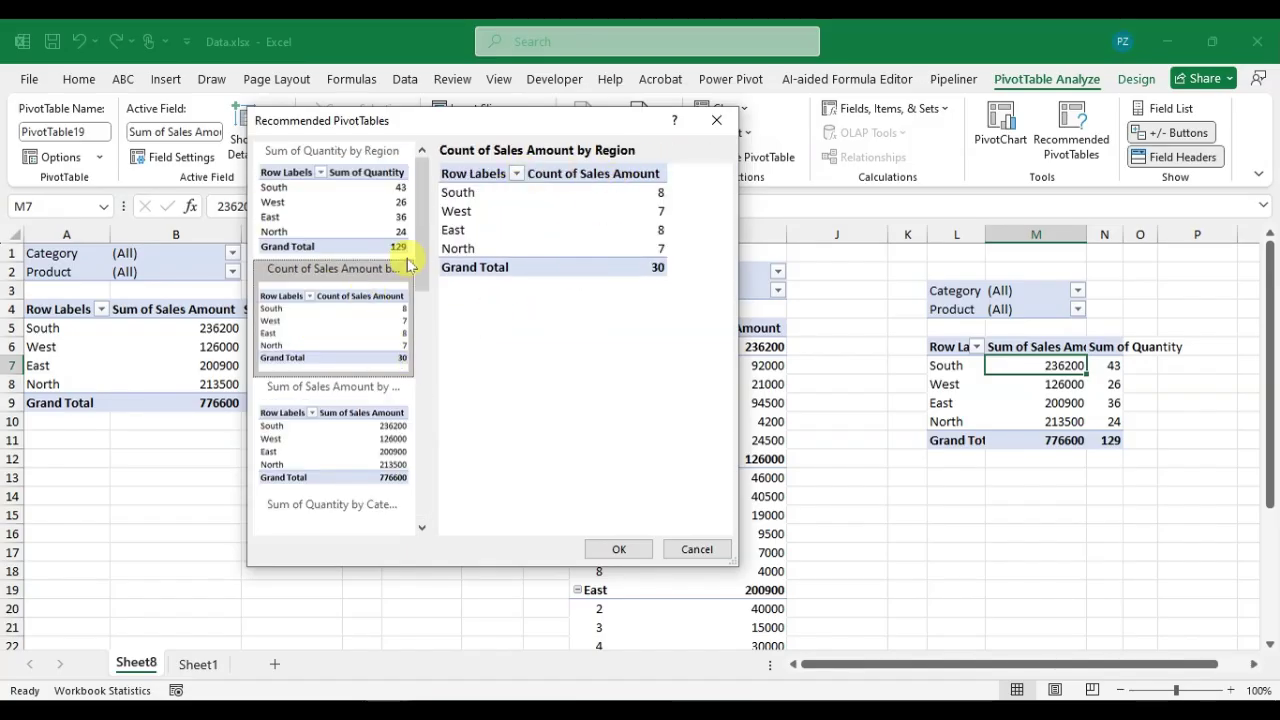
pyautogui.click(620, 559)
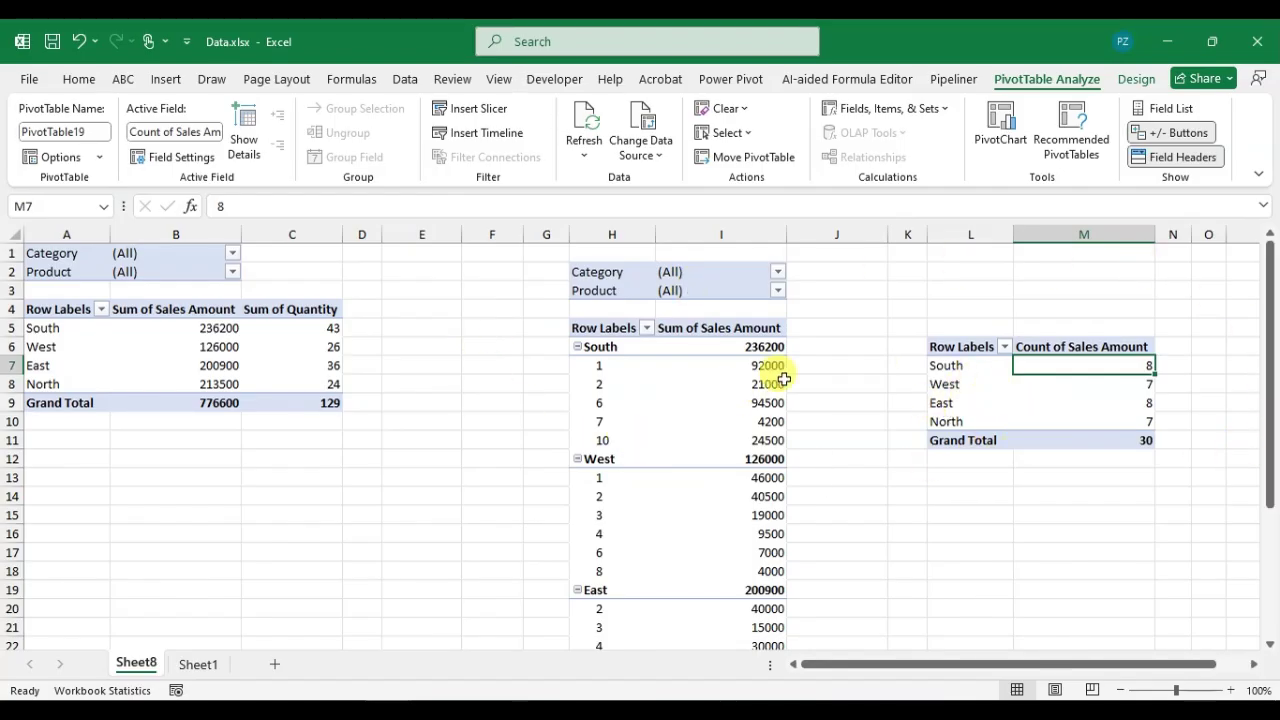
pyautogui.moveTo(784, 380)
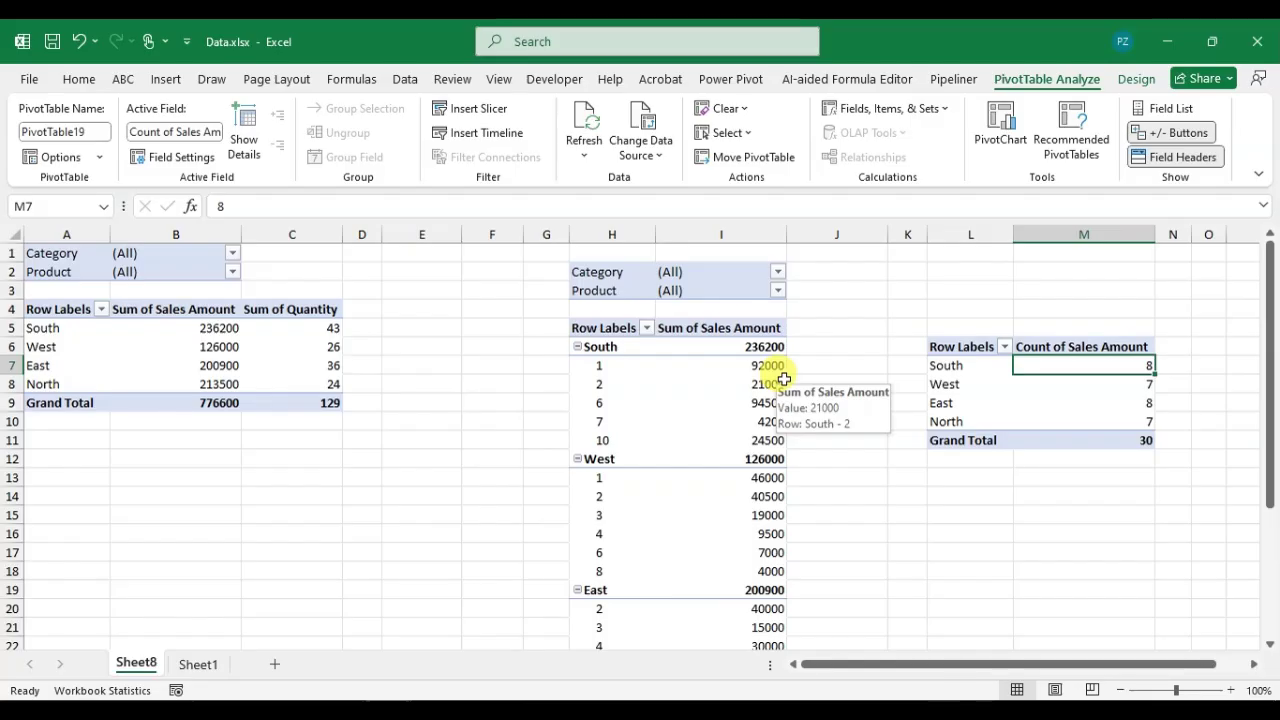